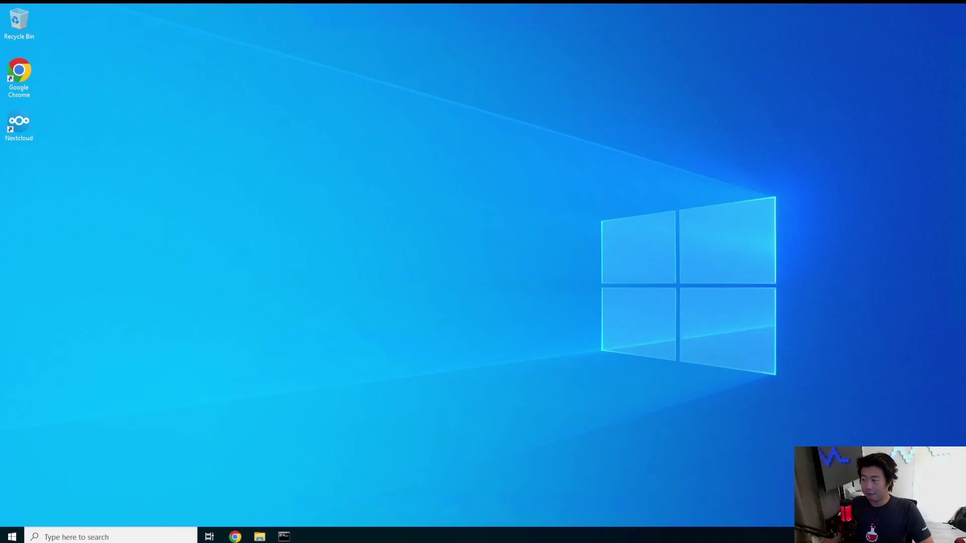
# - Open a new Administrator Command Prompt and SSH into splunk.dragon.local as root
pyautogui.click(284, 536)
pyautogui.click(297, 537)
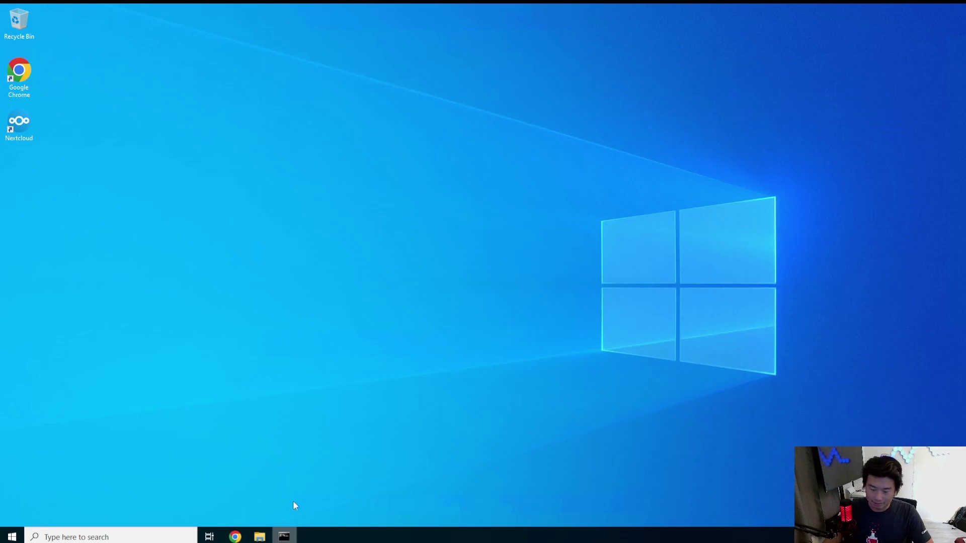
pyautogui.rightClick(287, 537)
pyautogui.click(288, 481)
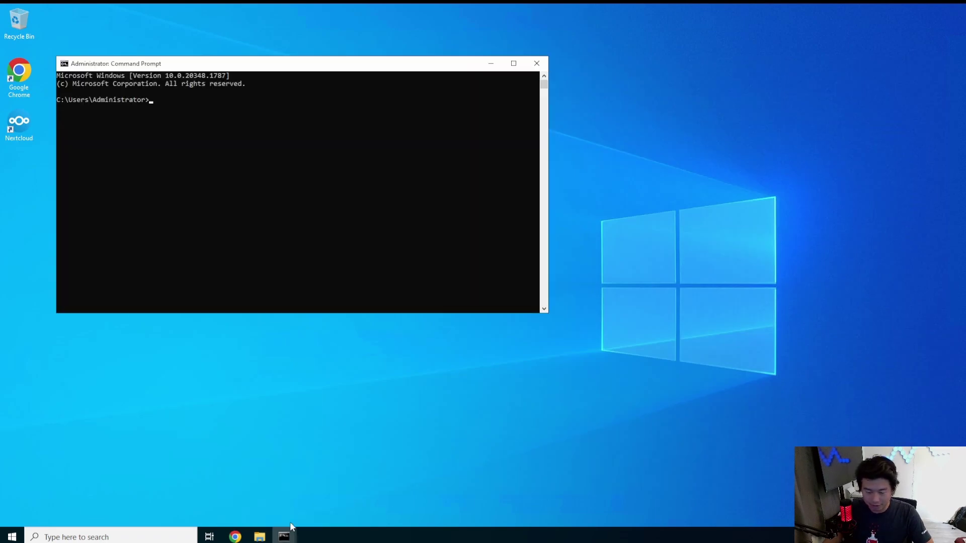
pyautogui.write('ssh root')
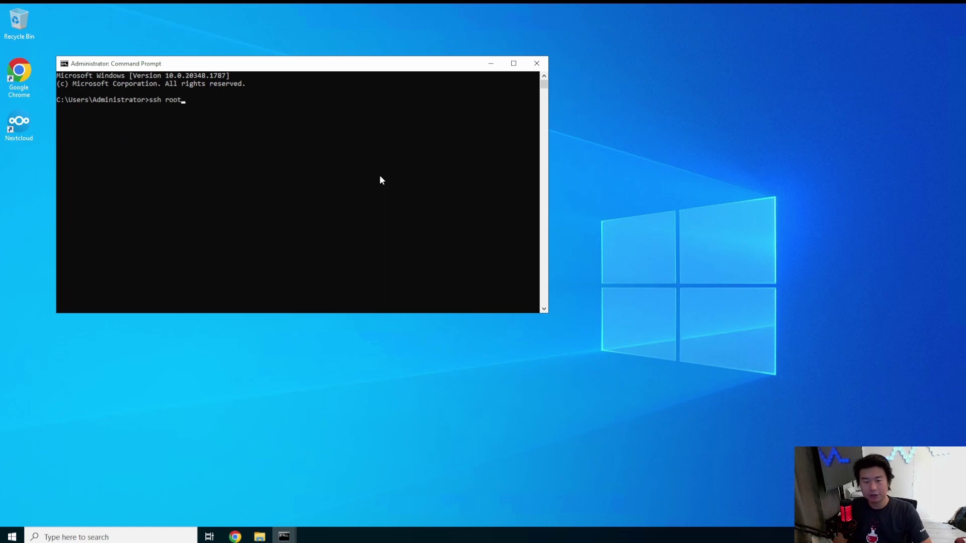
pyautogui.write('@splunk.dragon.local')
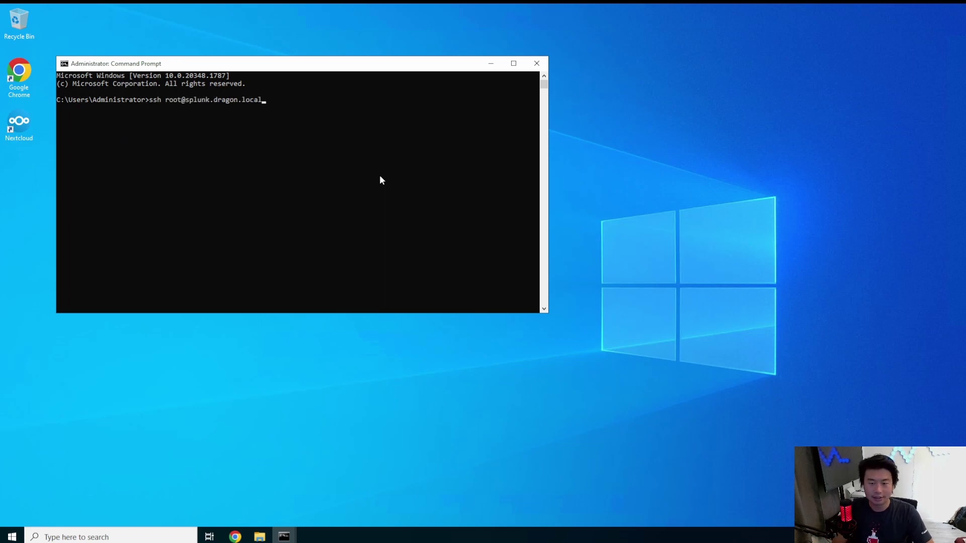
pyautogui.press('Return')
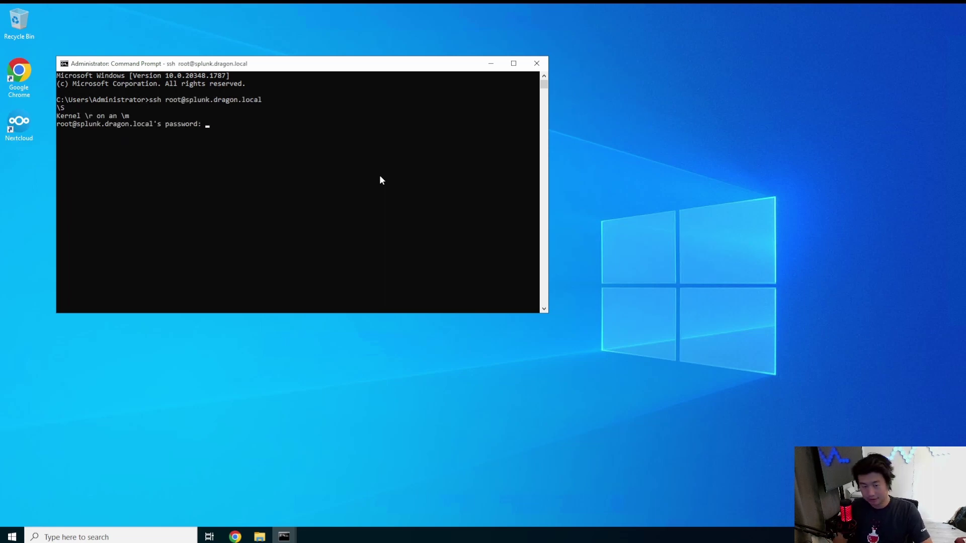
pyautogui.press('Return')
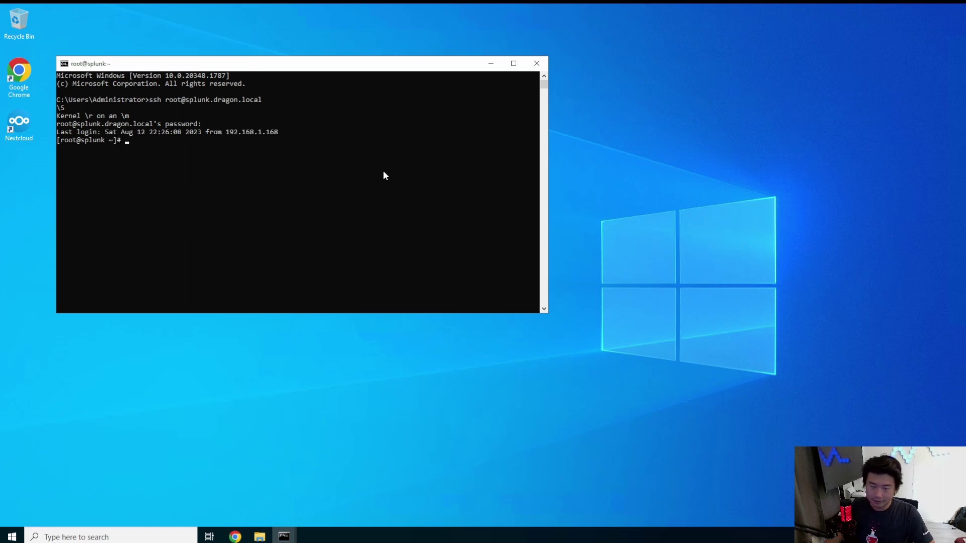
# - Enlarge the console window and switch to the splunk user with su - splunk
pyautogui.moveTo(548, 312); pyautogui.dragTo(775, 456)
pyautogui.click(433, 261)
pyautogui.write('su - splunk')
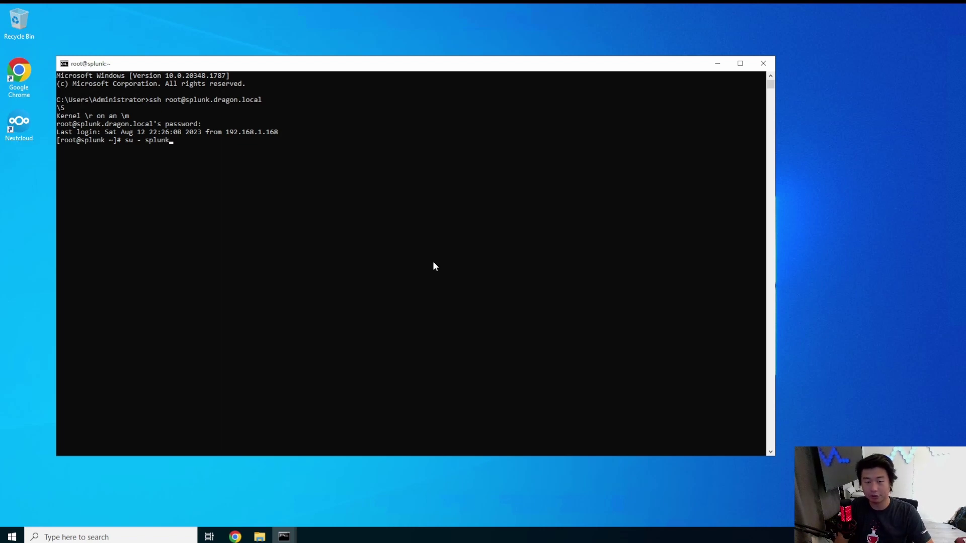
pyautogui.press('Return')
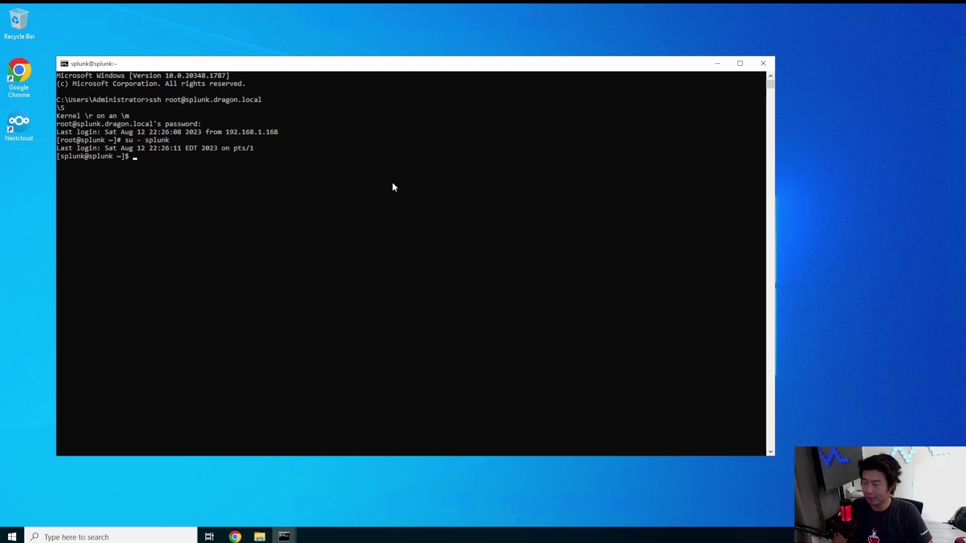
# - Change to /opt/splunk/etc/deployment-apps/ and list its contents
pyautogui.write('cd /o')
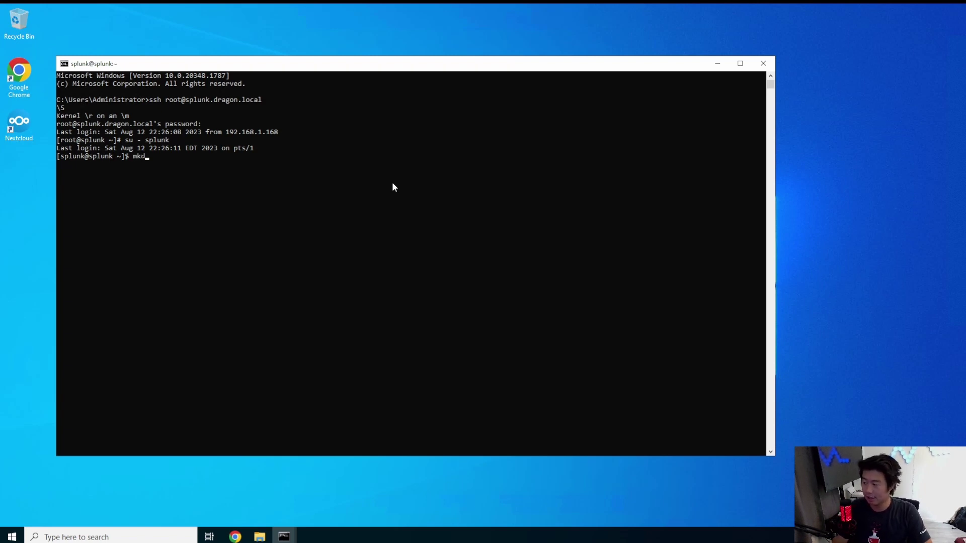
pyautogui.press('BackSpace')
pyautogui.press('BackSpace')
pyautogui.press('BackSpace')
pyautogui.press('BackSpace')
pyautogui.press('BackSpace')
pyautogui.write('cd /opt/splunk/')
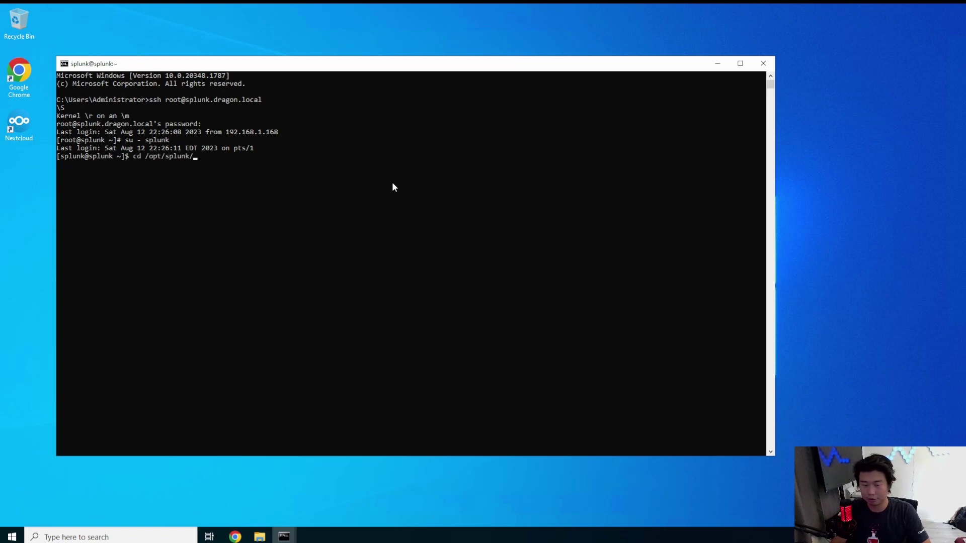
pyautogui.write('etc/deployment-apps/')
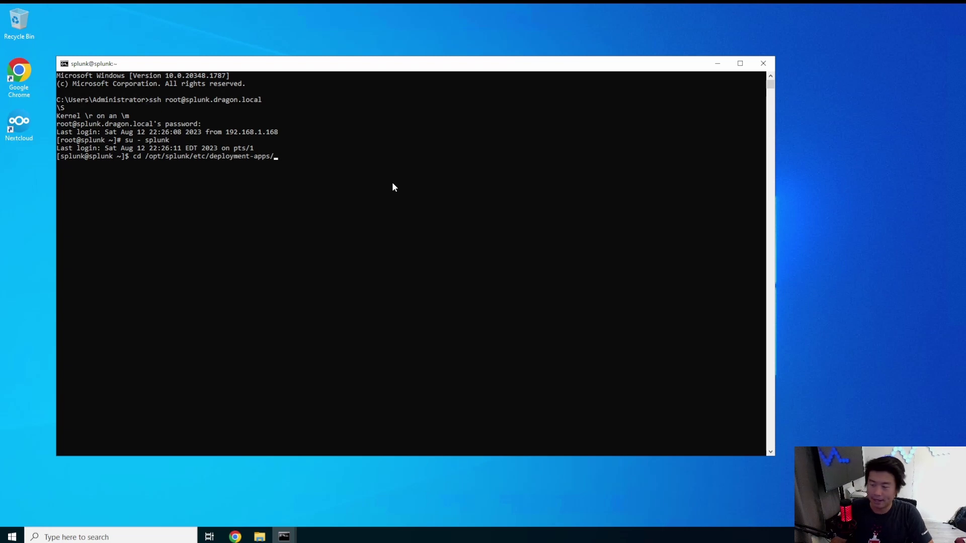
pyautogui.press('Return')
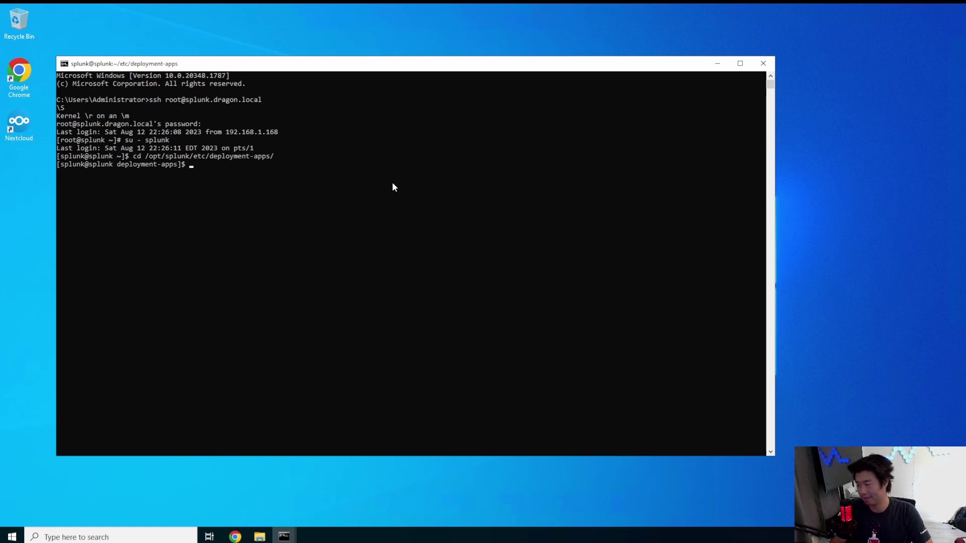
pyautogui.write('ls')
pyautogui.press('Return')
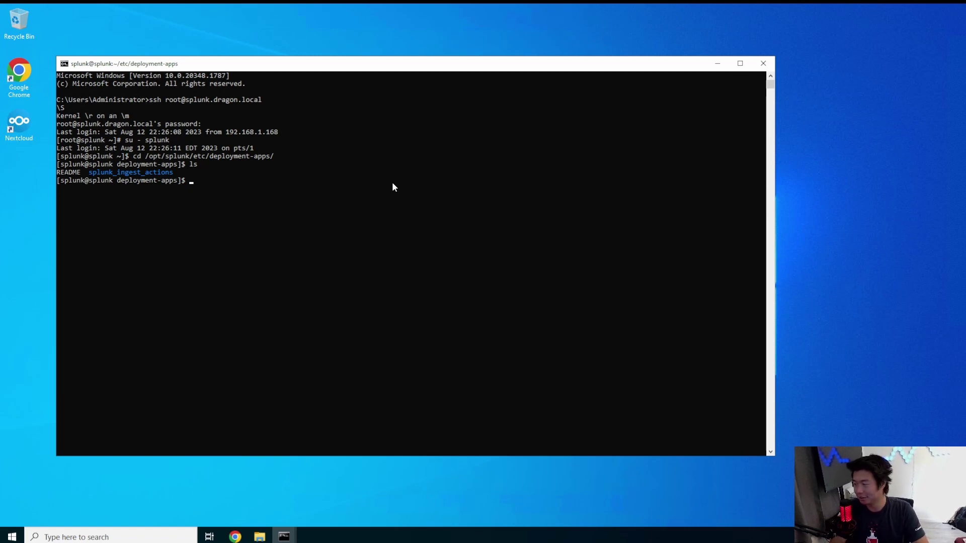
# - Create the splunk_test app folder and move into it
pyautogui.write('mkdir ')
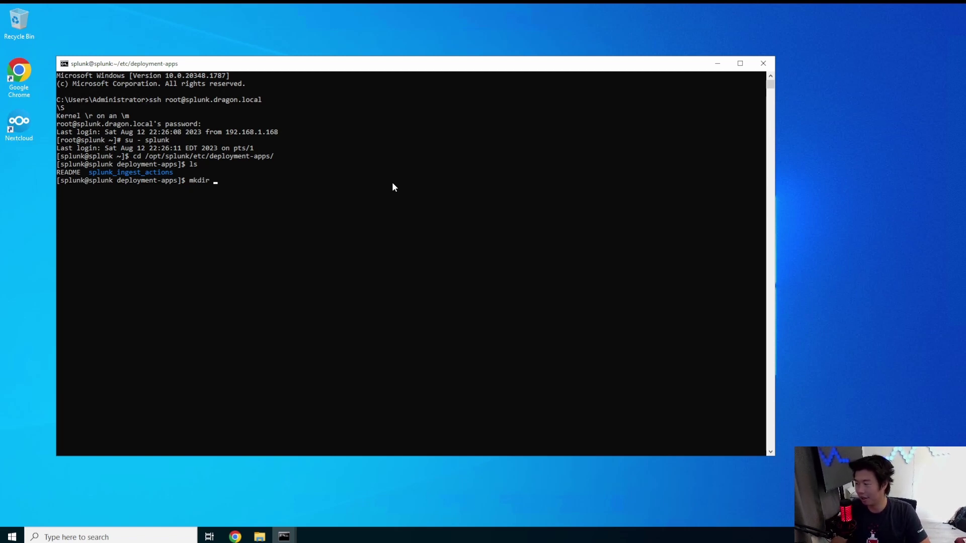
pyautogui.write('splunk_test')
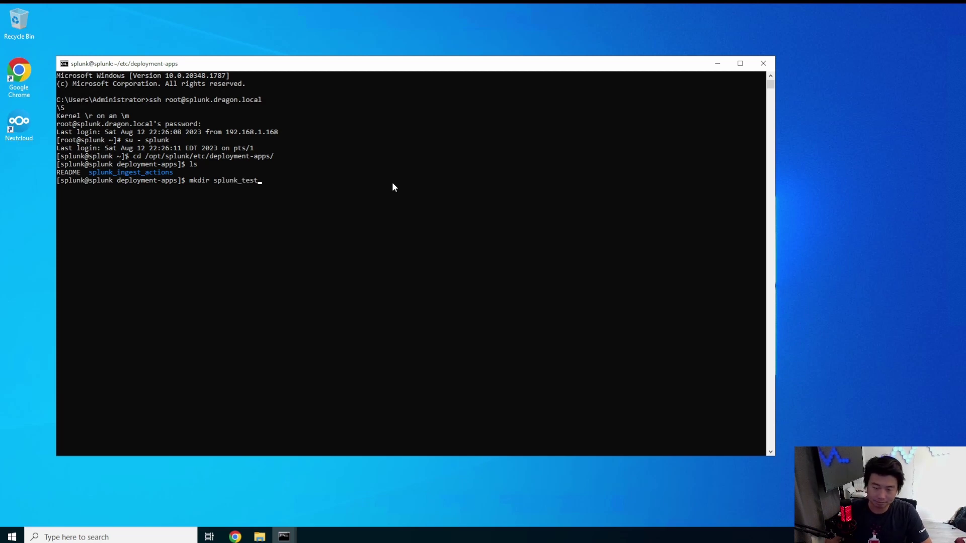
pyautogui.press('Return')
pyautogui.write('cd splunk_')
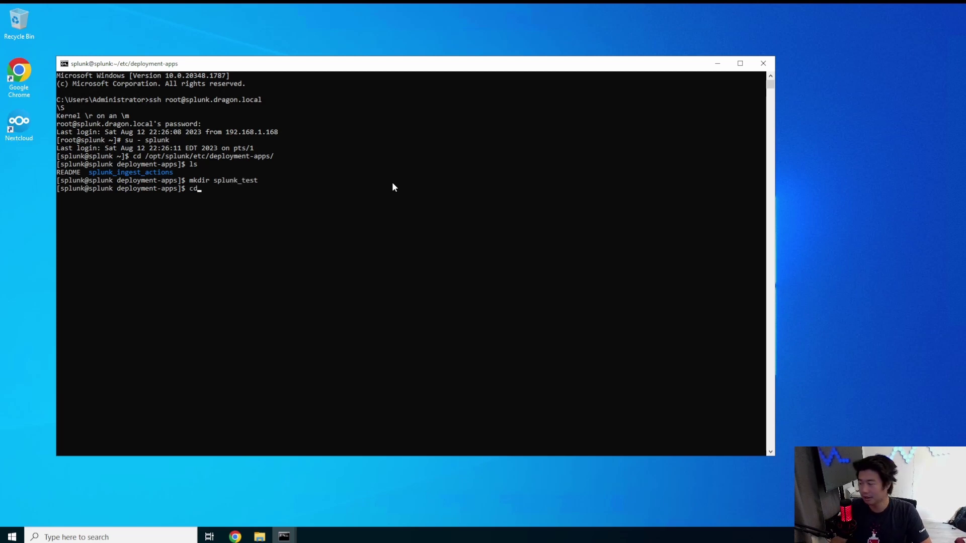
pyautogui.press('Return')
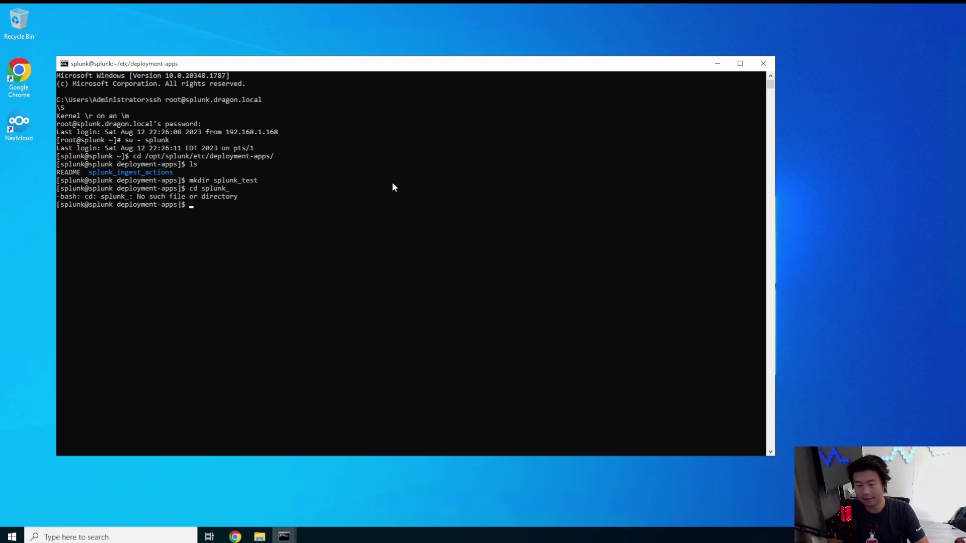
pyautogui.write('cd splunk_te')
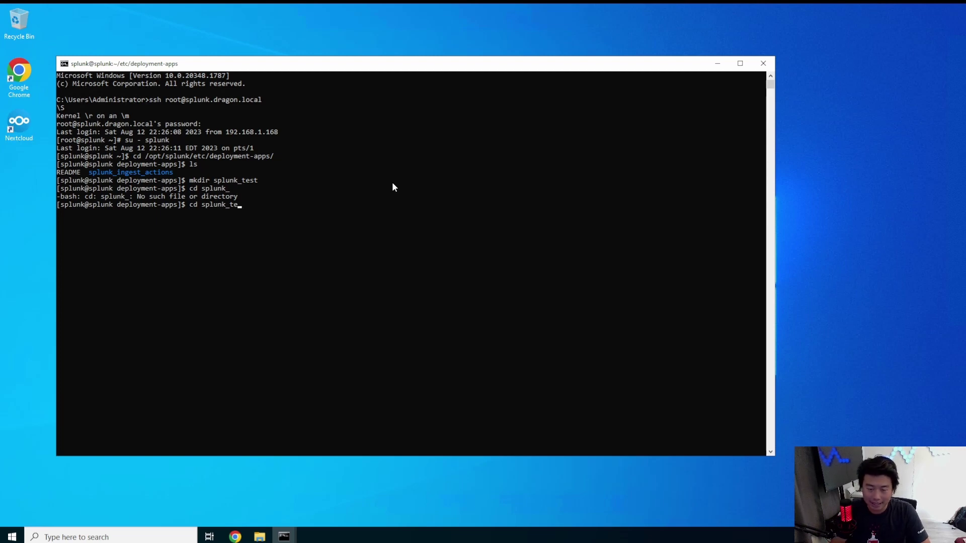
pyautogui.press('Tab')
pyautogui.press('Return')
pyautogui.write('ls')
pyautogui.press('Return')
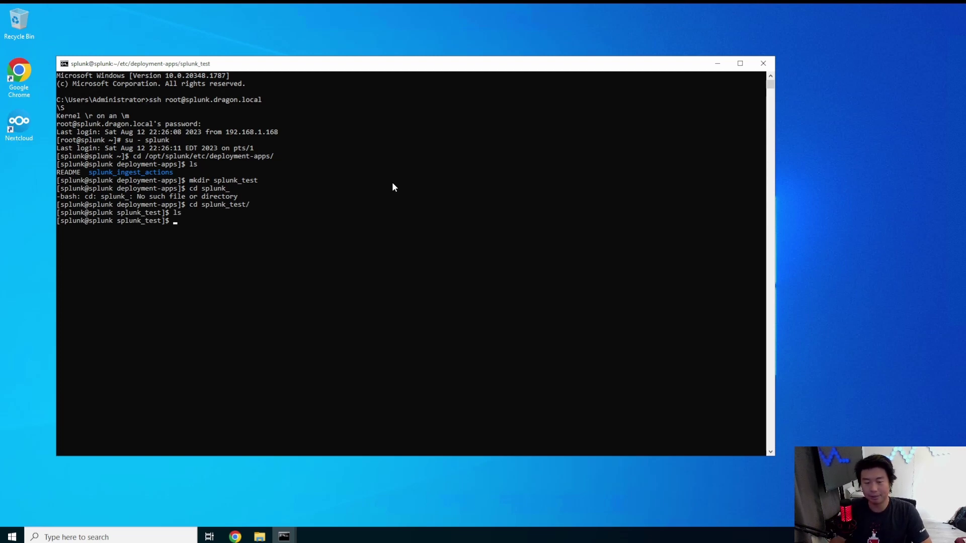
# - Create the default subfolder, enter it, and confirm the path with pwd
pyautogui.write('mkdir d')
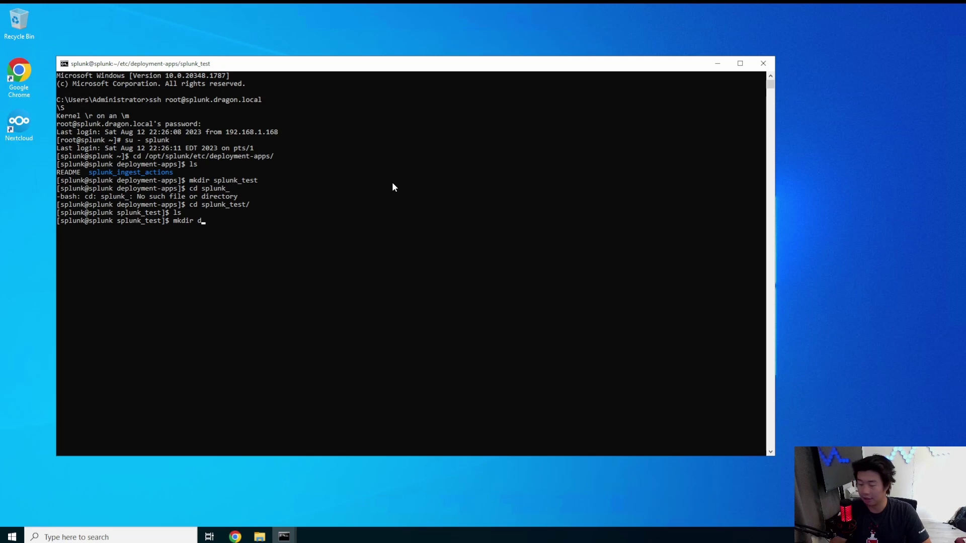
pyautogui.write('efault')
pyautogui.press('Return')
pyautogui.write('cd de')
pyautogui.press('Tab')
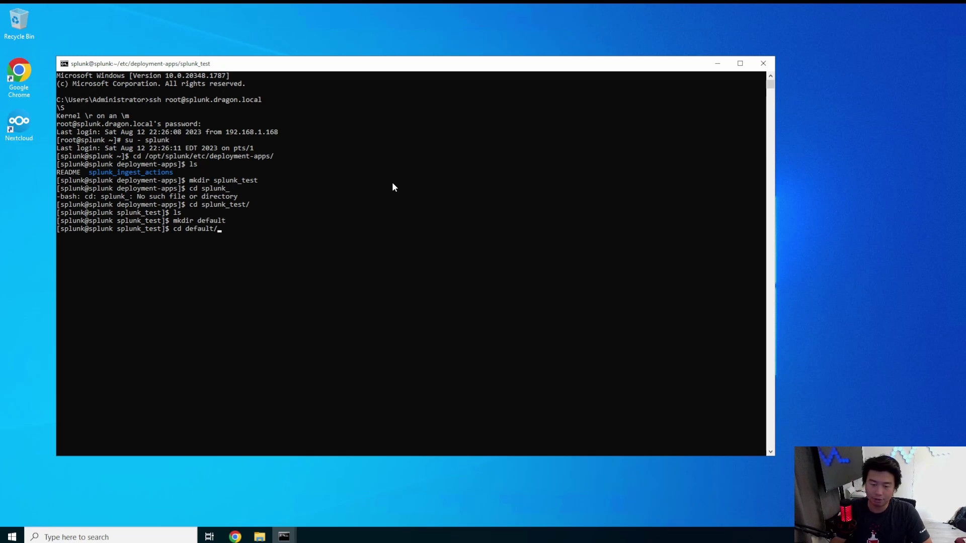
pyautogui.press('Return')
pyautogui.write('pwd')
pyautogui.press('Return')
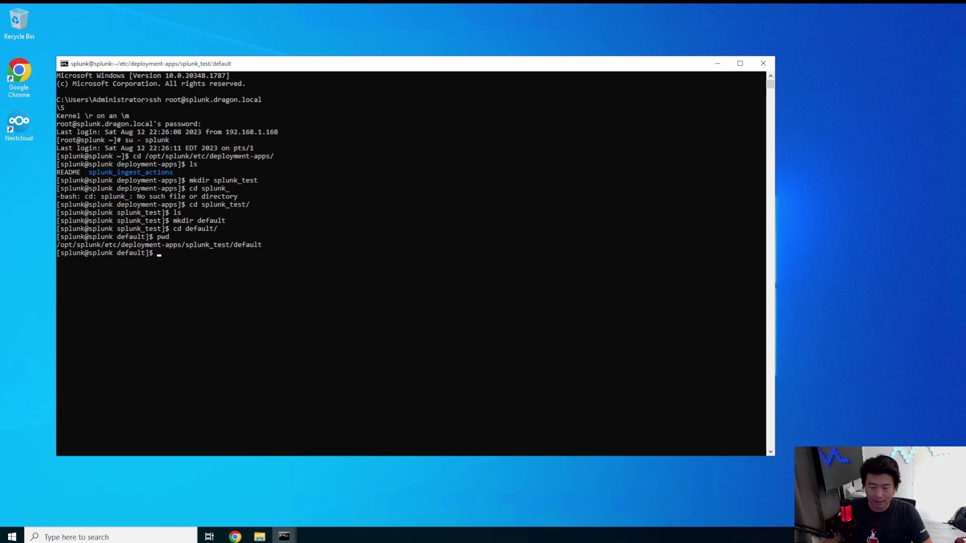
pyautogui.click(416, 221)
pyautogui.click(280, 239)
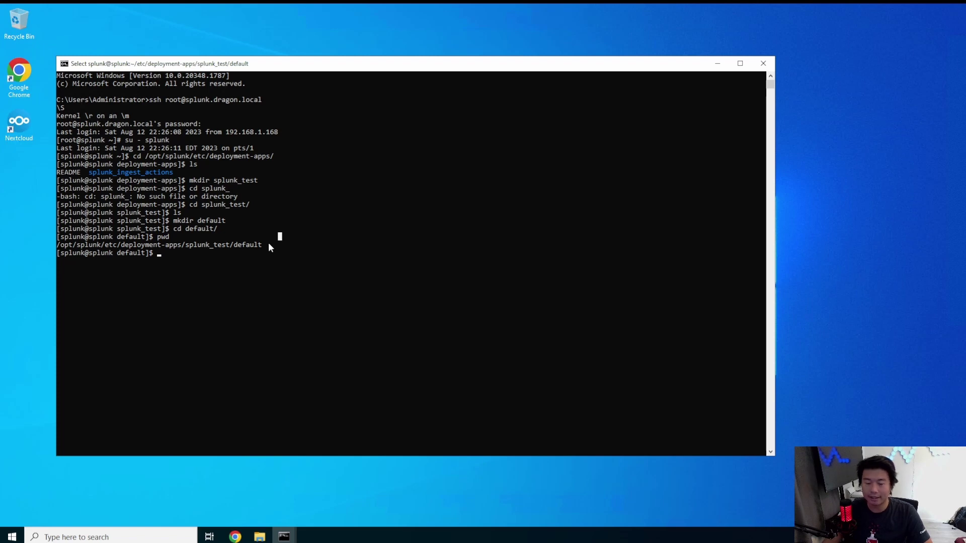
pyautogui.click(156, 253)
# - Create inputs.conf in vi with a [monitor:///tmp/test.log] stanza
pyautogui.press('Escape')
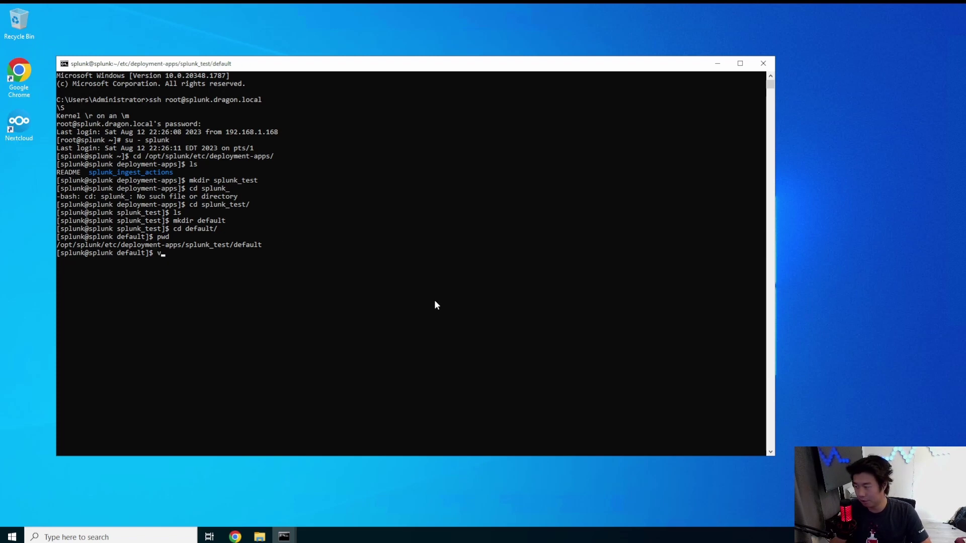
pyautogui.write('vi inputs.conf')
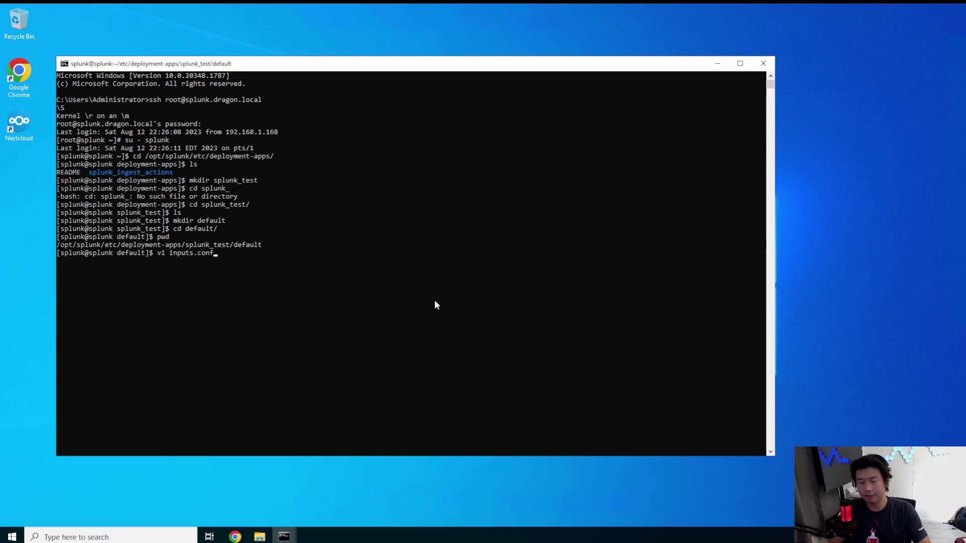
pyautogui.press('Return')
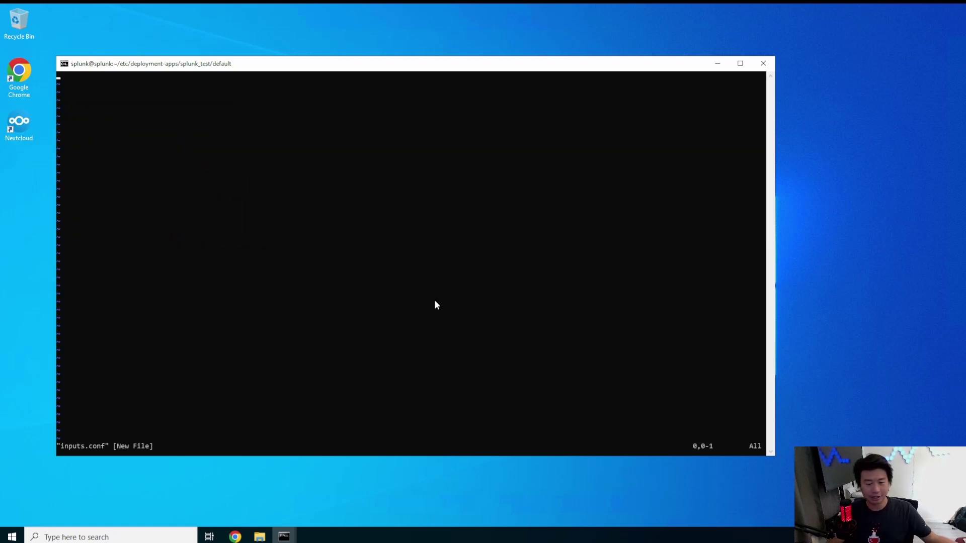
pyautogui.press('i')
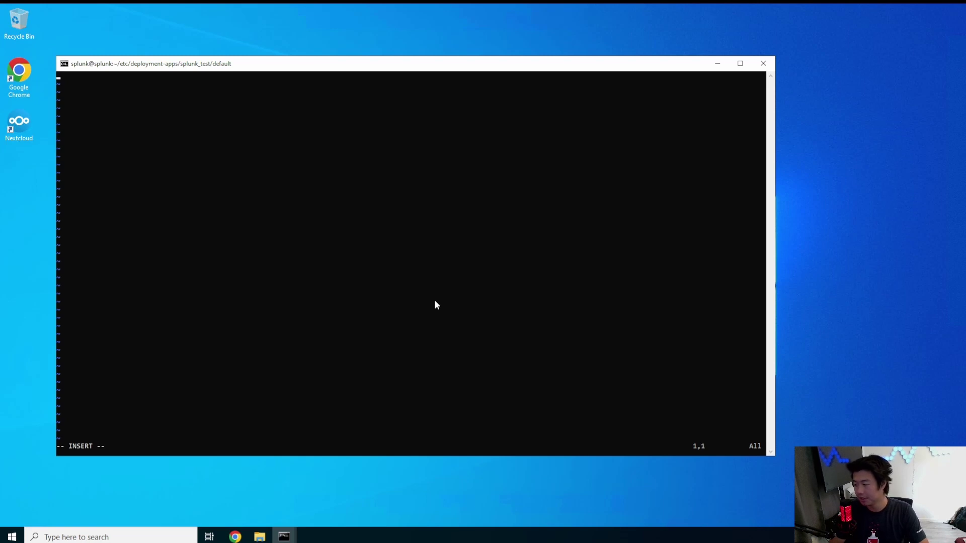
pyautogui.write('[mon')
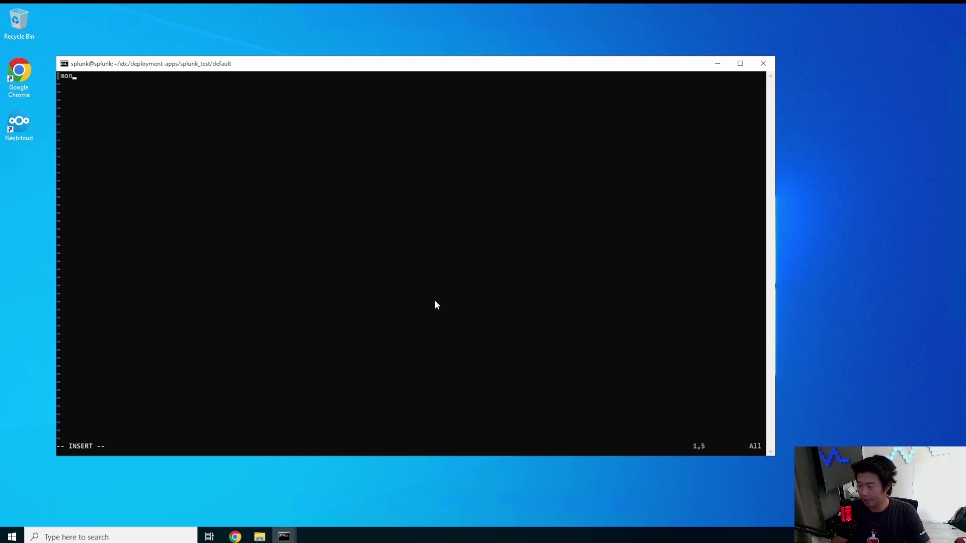
pyautogui.write('itor://')
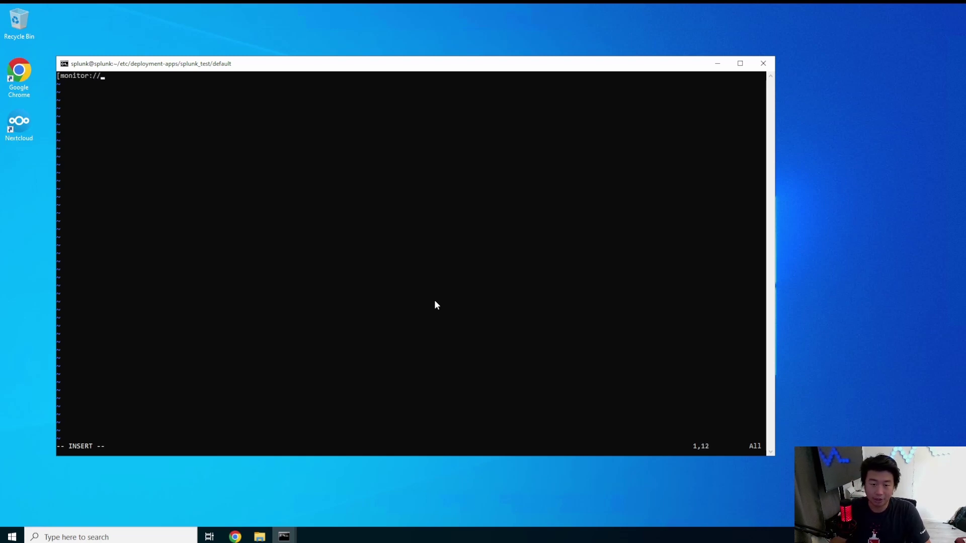
pyautogui.write('/tmp/test.t')
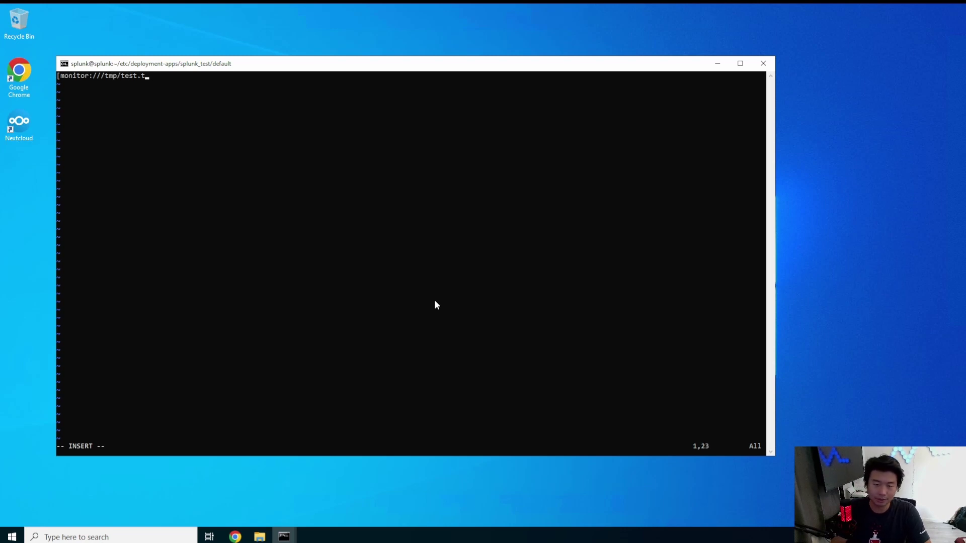
pyautogui.press('BackSpace')
pyautogui.write('log')
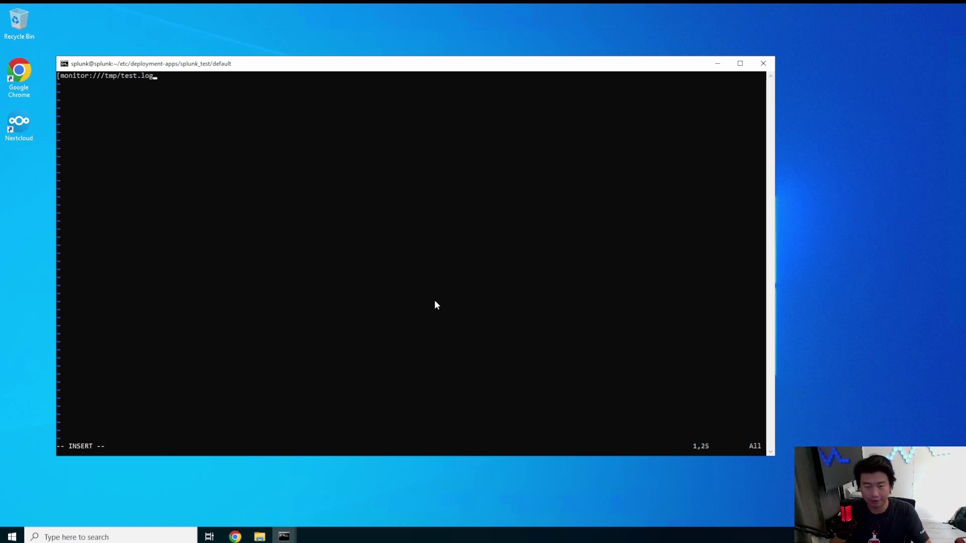
pyautogui.write(']')
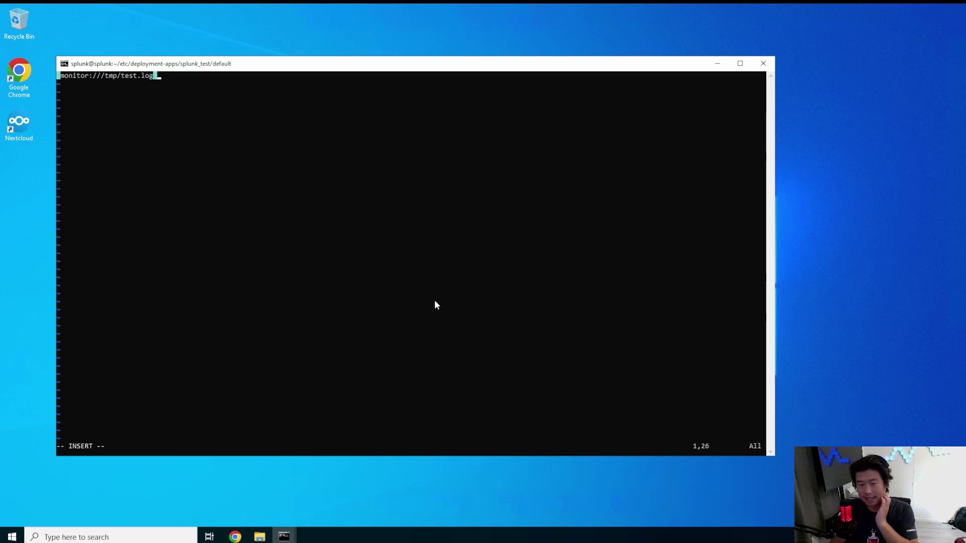
pyautogui.press('Return')
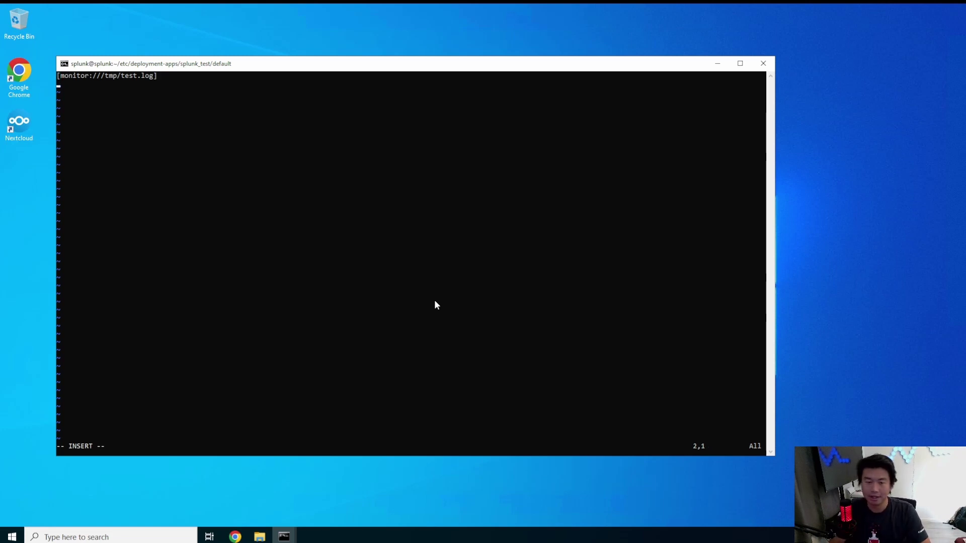
# - Add index=test and sourcetype=test, save with :wq, and clear the terminal
pyautogui.write('index=')
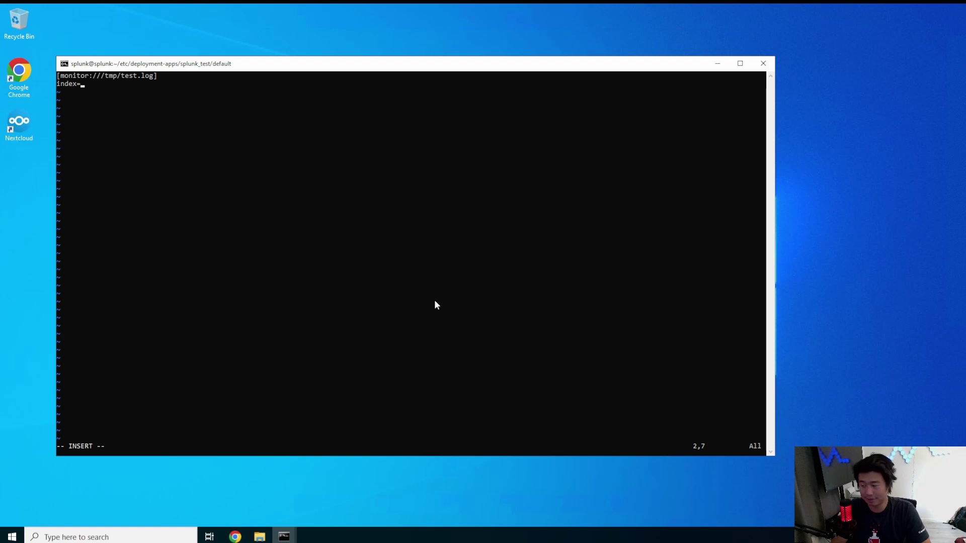
pyautogui.write('test')
pyautogui.press('Return')
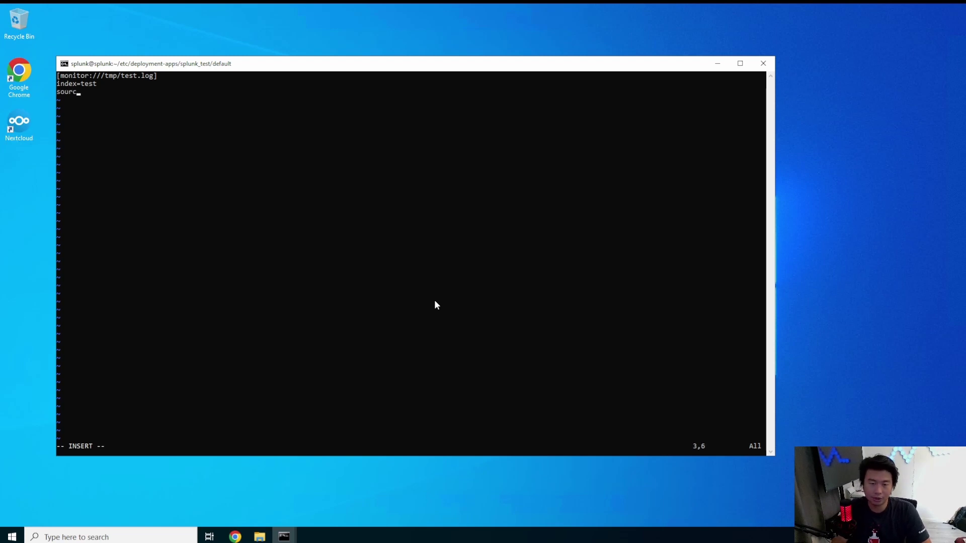
pyautogui.write('etype=')
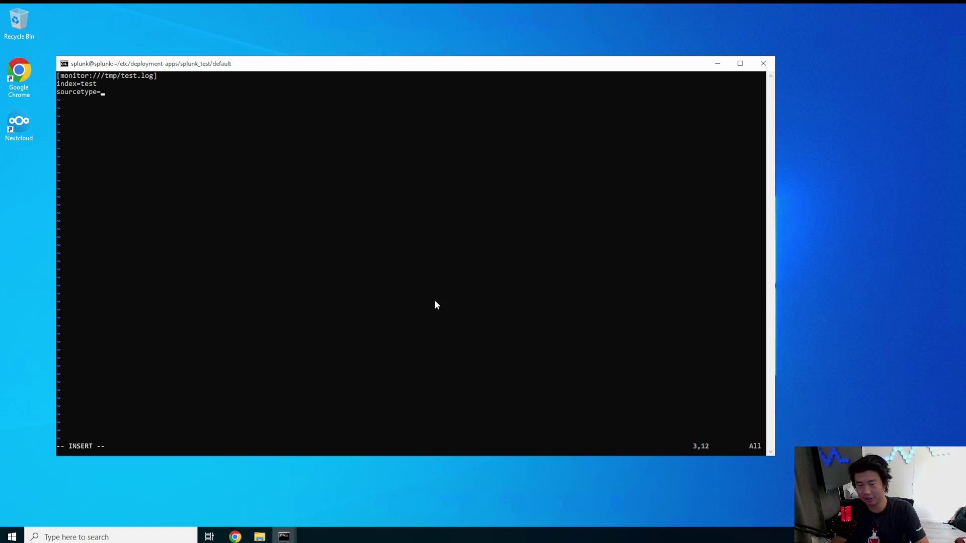
pyautogui.write('test')
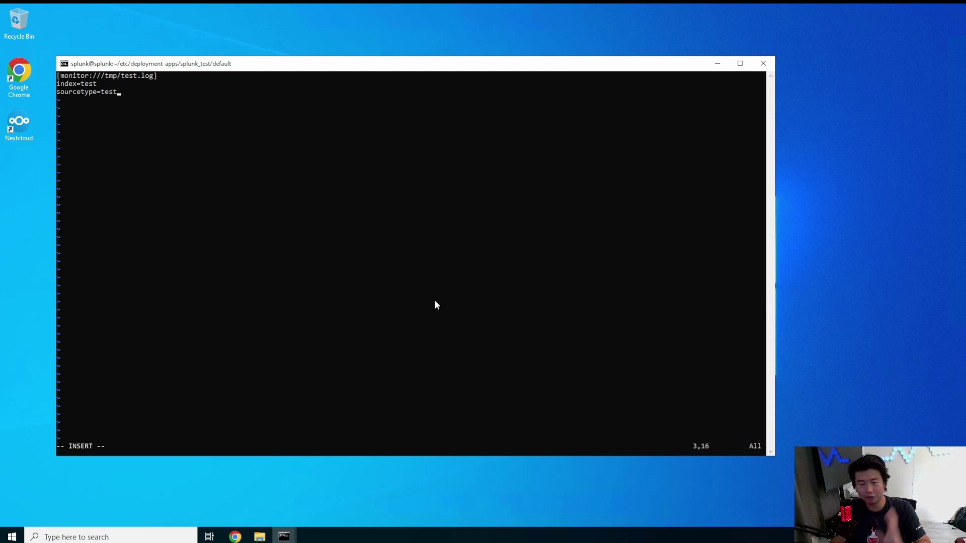
pyautogui.press('Escape')
pyautogui.write(':wq')
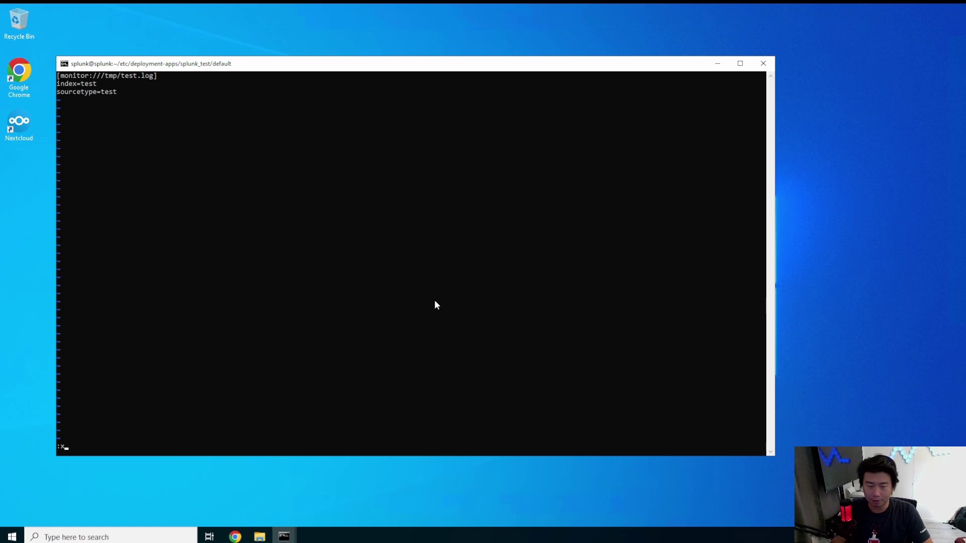
pyautogui.press('Return')
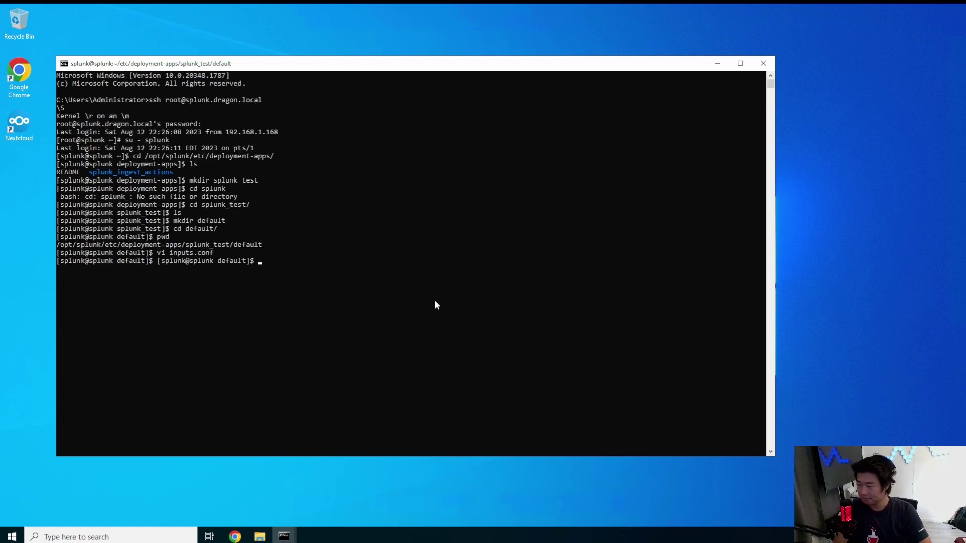
pyautogui.hotkey('ctrl', 'l')
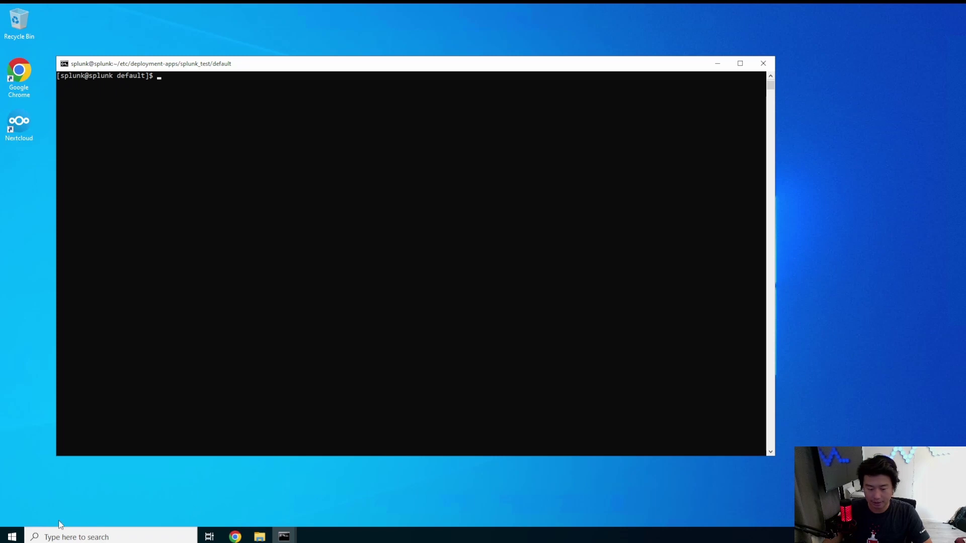
# - Switch to Splunk in the browser and go to Settings > Indexes
pyautogui.click(12, 537)
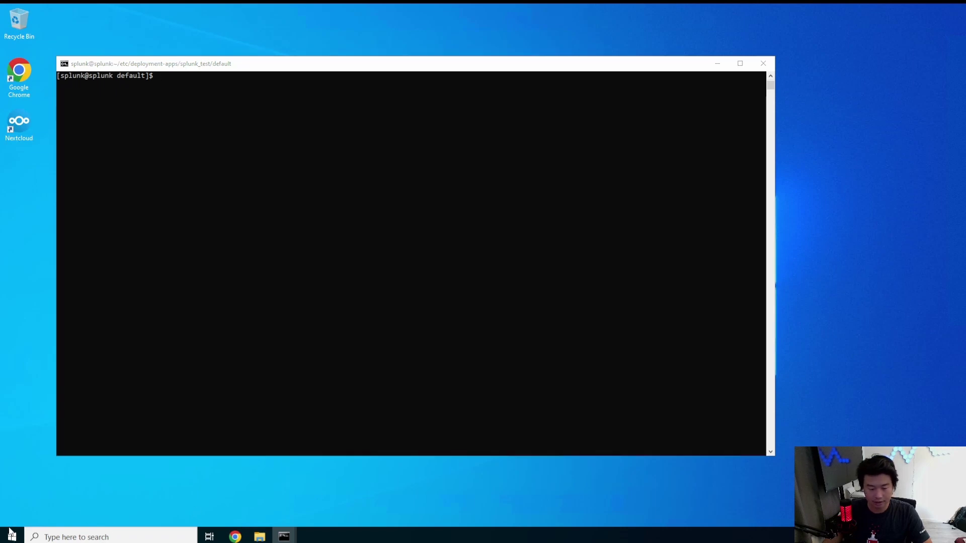
pyautogui.click(476, 480)
pyautogui.hotkey('alt', 'Tab')
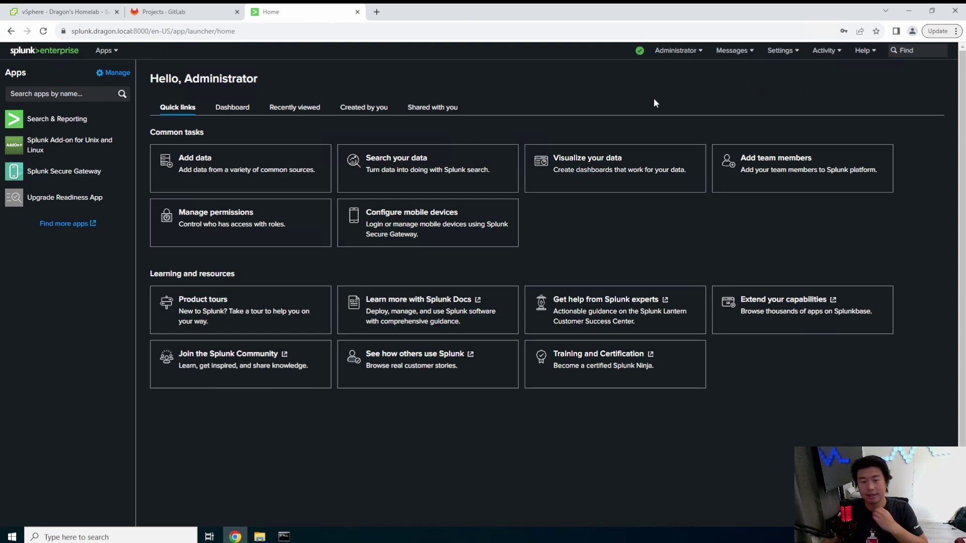
pyautogui.click(781, 51)
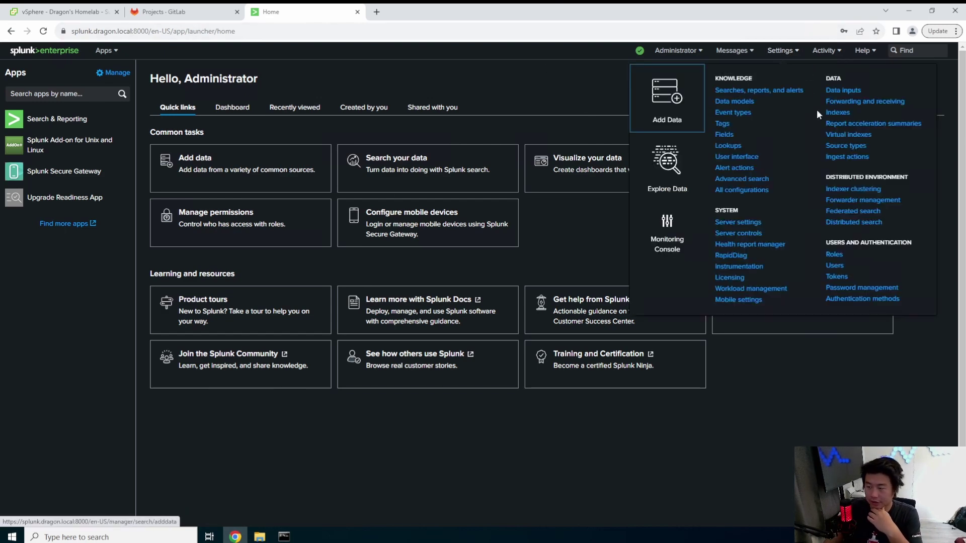
pyautogui.click(836, 112)
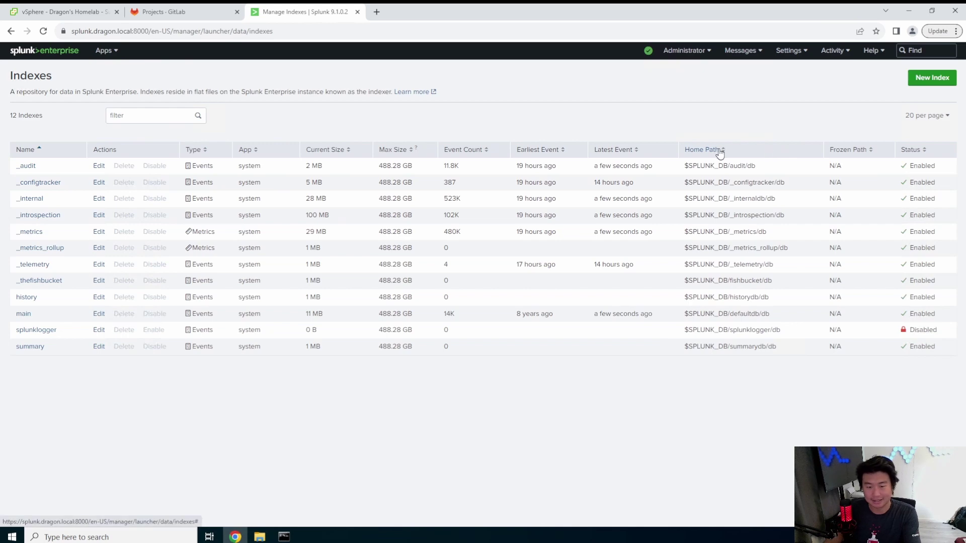
# - Create and save a new events index named test
pyautogui.click(931, 78)
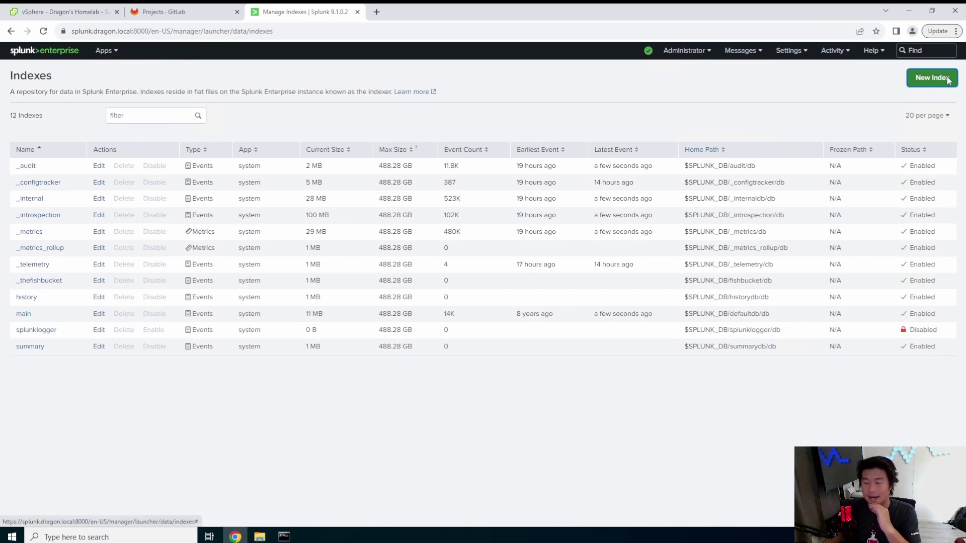
pyautogui.click(454, 123)
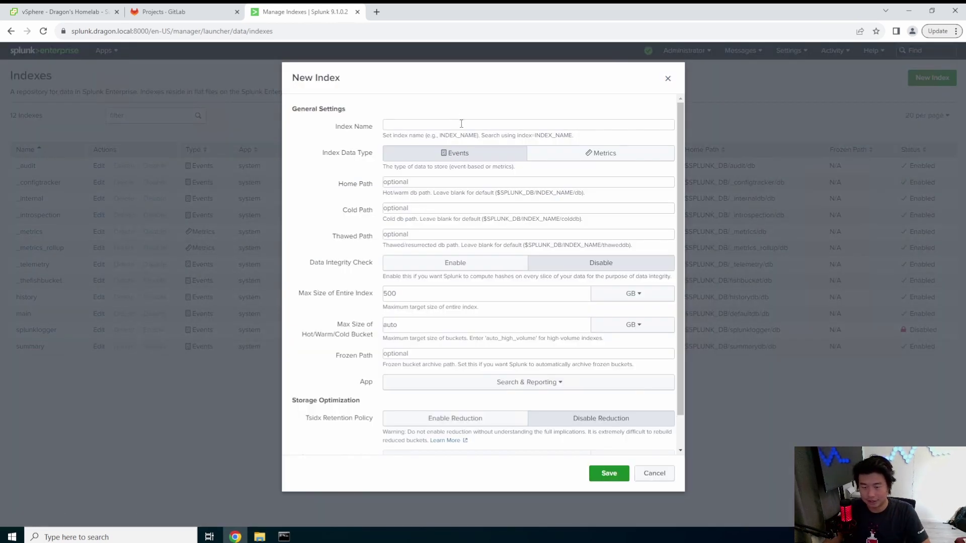
pyautogui.write('test')
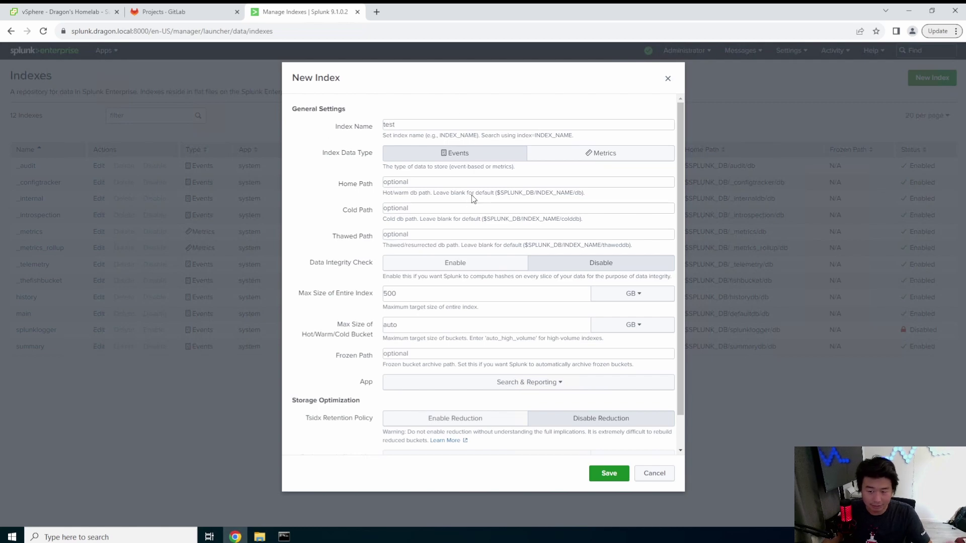
pyautogui.scroll(-1, 473, 200)
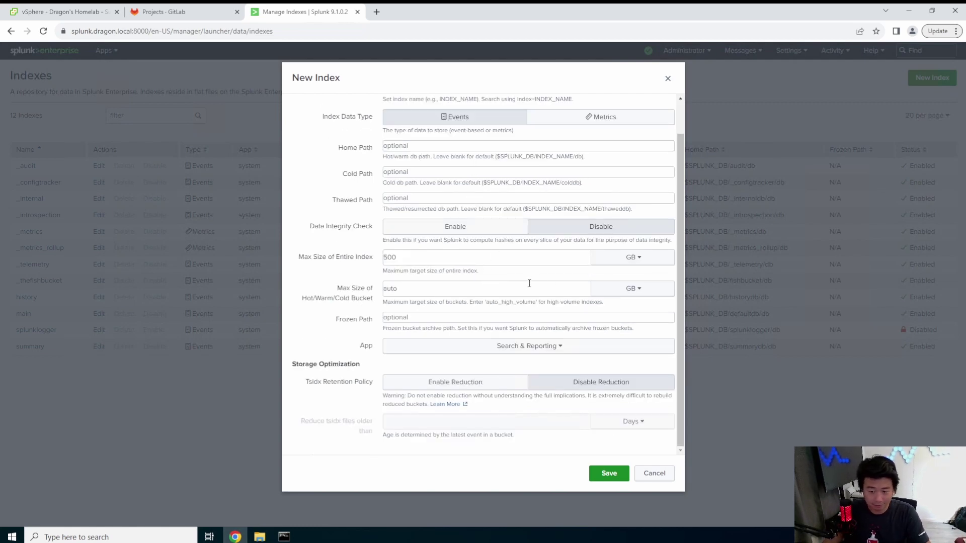
pyautogui.scroll(1, 529, 283)
pyautogui.click(609, 475)
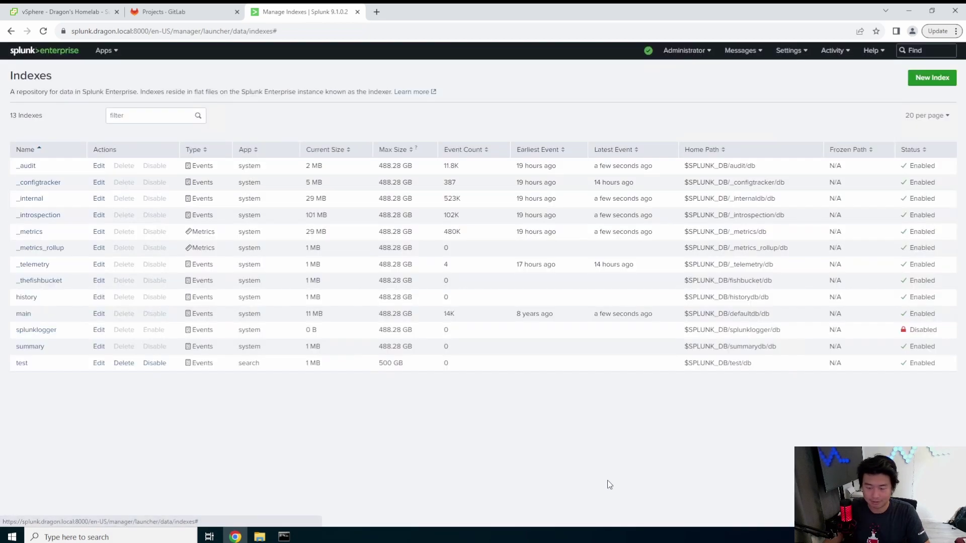
pyautogui.click(797, 51)
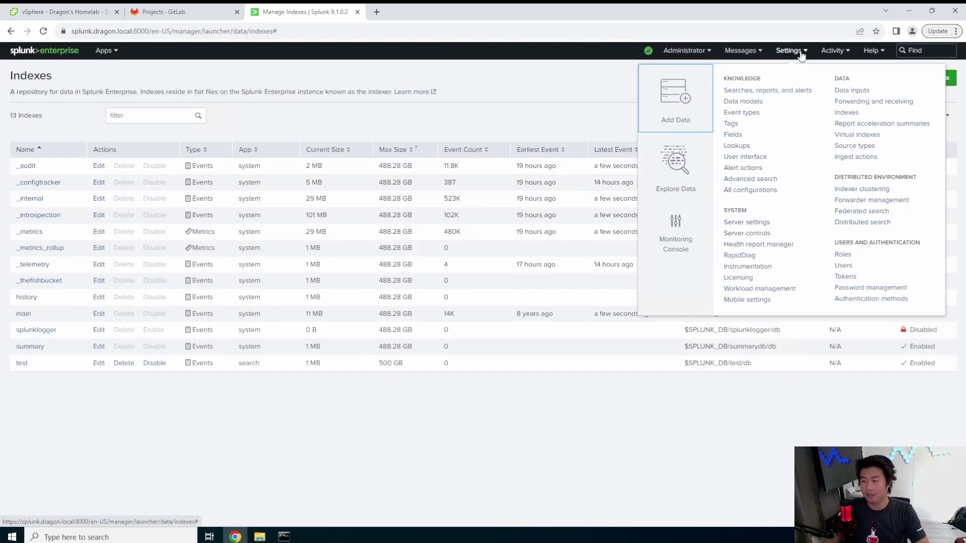
# - In Forwarder Management, set the splunk_test deployment app to restart splunkd after install
pyautogui.click(868, 201)
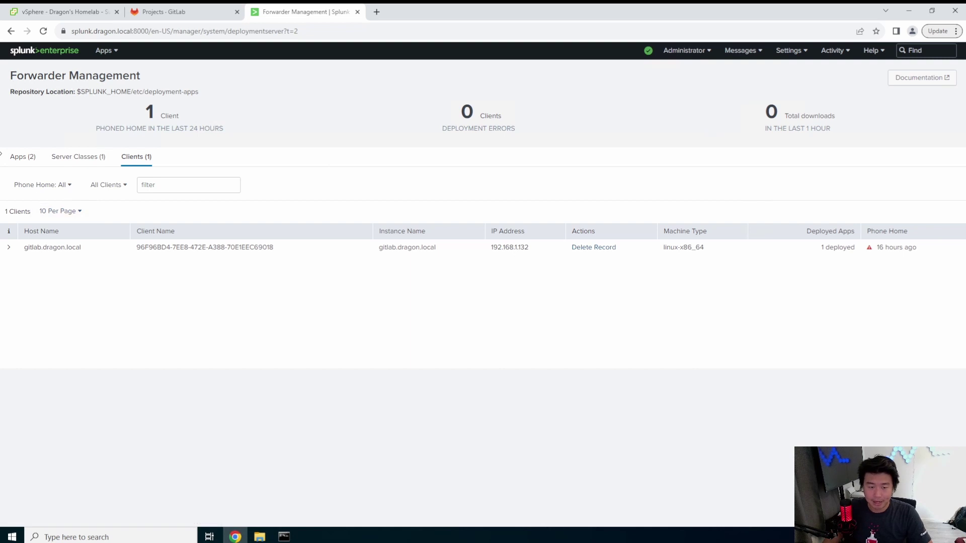
pyautogui.click(24, 157)
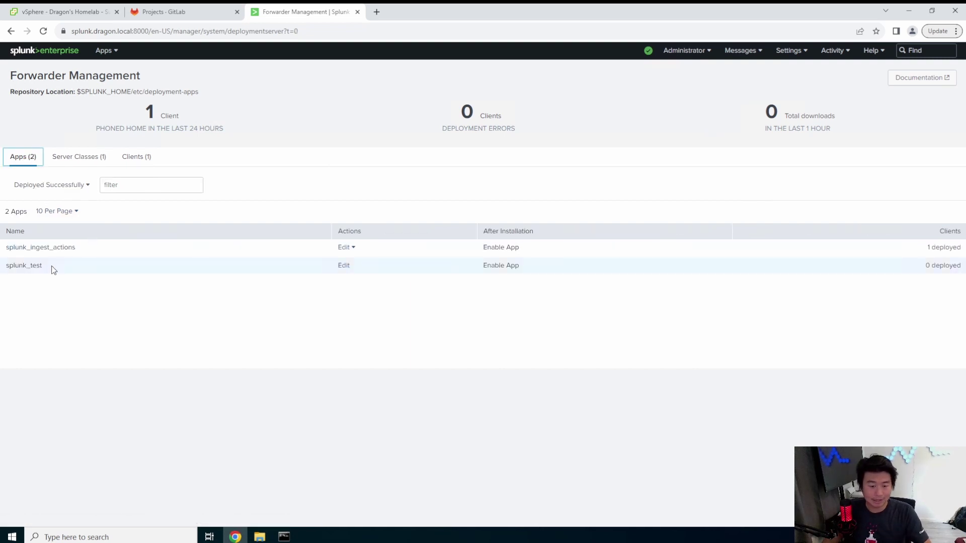
pyautogui.click(344, 265)
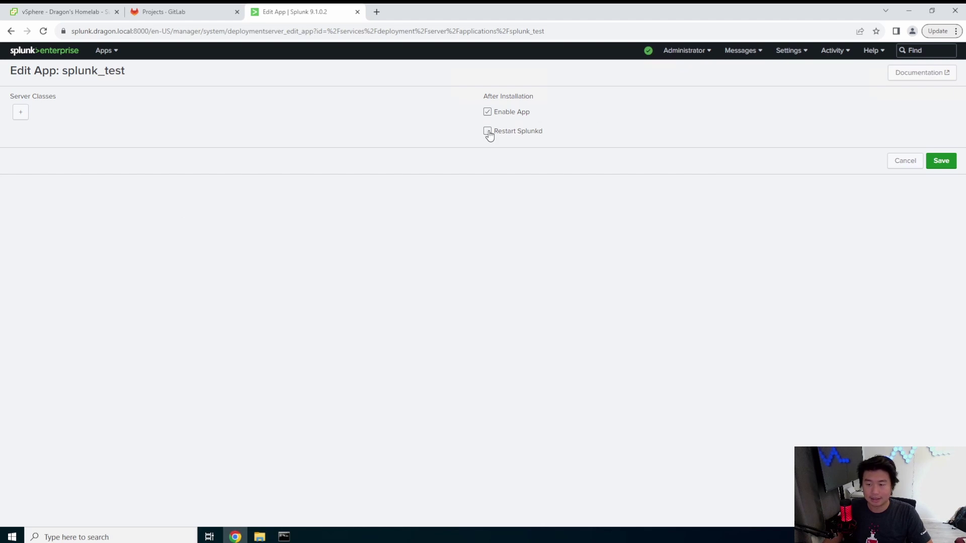
pyautogui.click(488, 132)
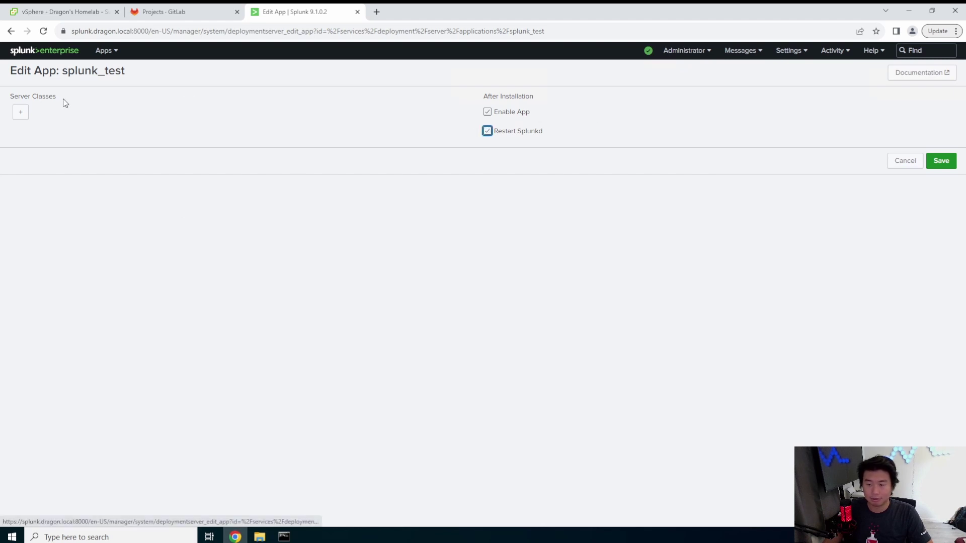
# - Create a new server class named splunk_test
pyautogui.click(21, 112)
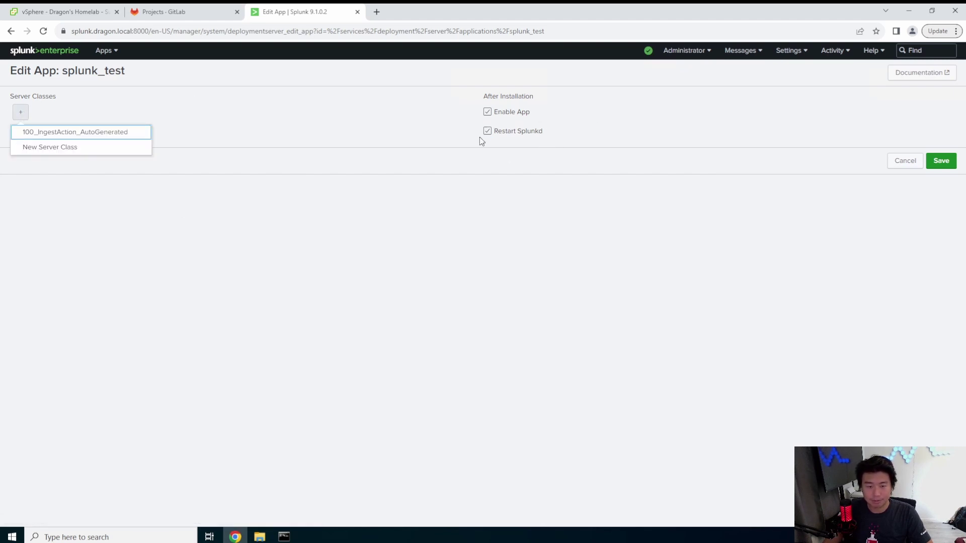
pyautogui.click(116, 150)
pyautogui.click(514, 113)
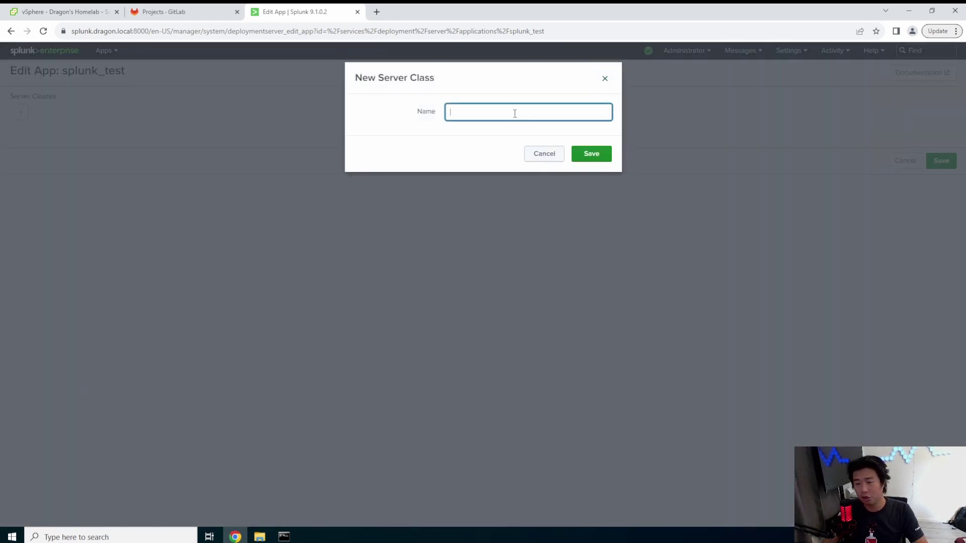
pyautogui.write('splu')
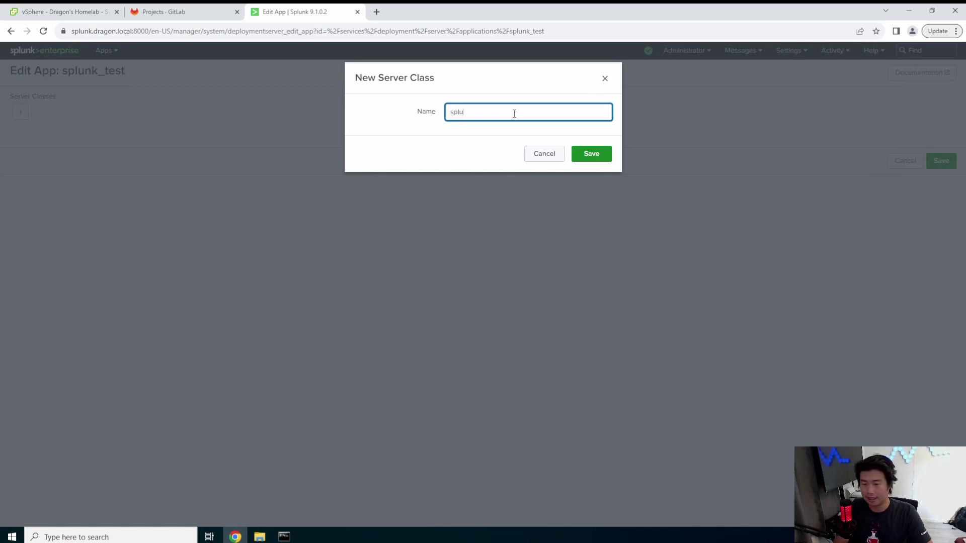
pyautogui.write('nk_test')
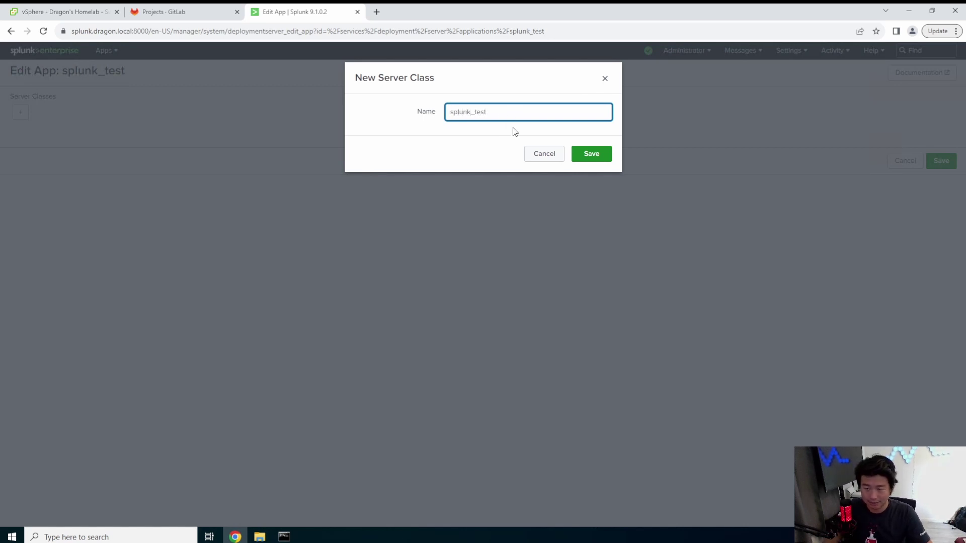
pyautogui.click(591, 154)
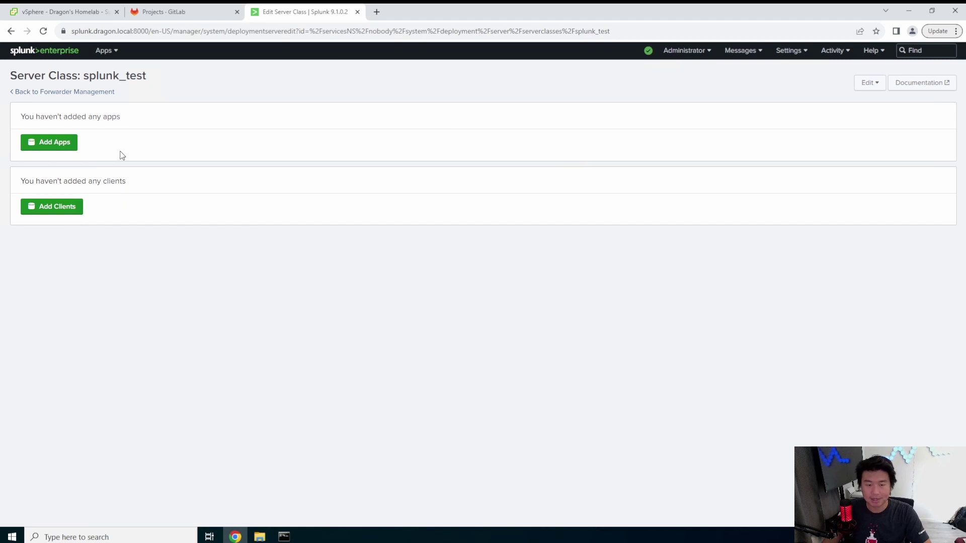
# - Add the splunk_test app to the class with Restart Splunkd enabled, then open its Edit menu
pyautogui.click(48, 143)
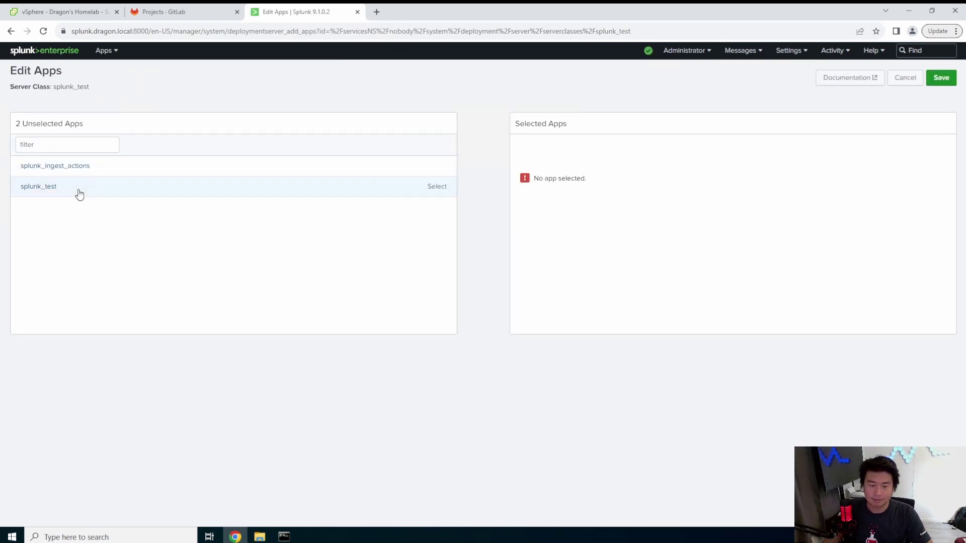
pyautogui.click(79, 194)
pyautogui.click(940, 78)
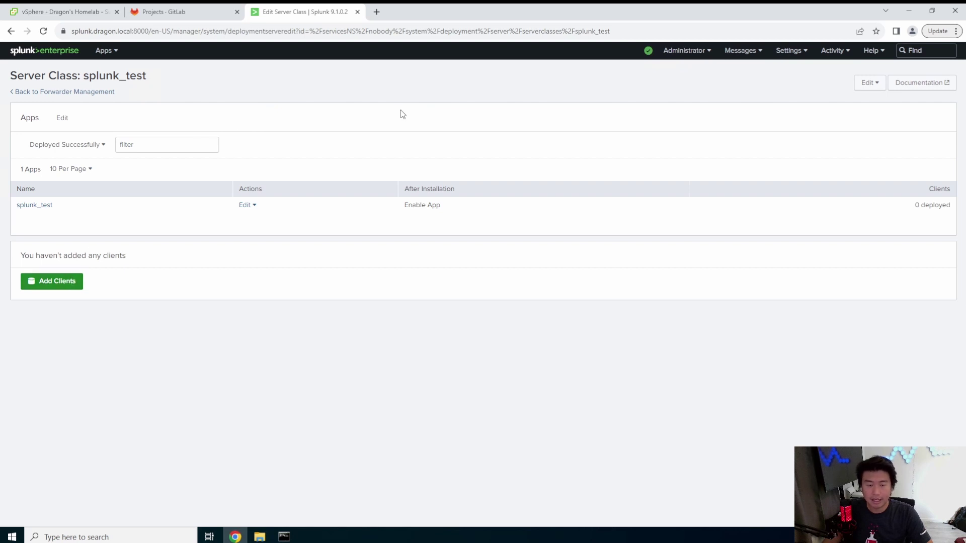
pyautogui.click(248, 205)
pyautogui.click(244, 225)
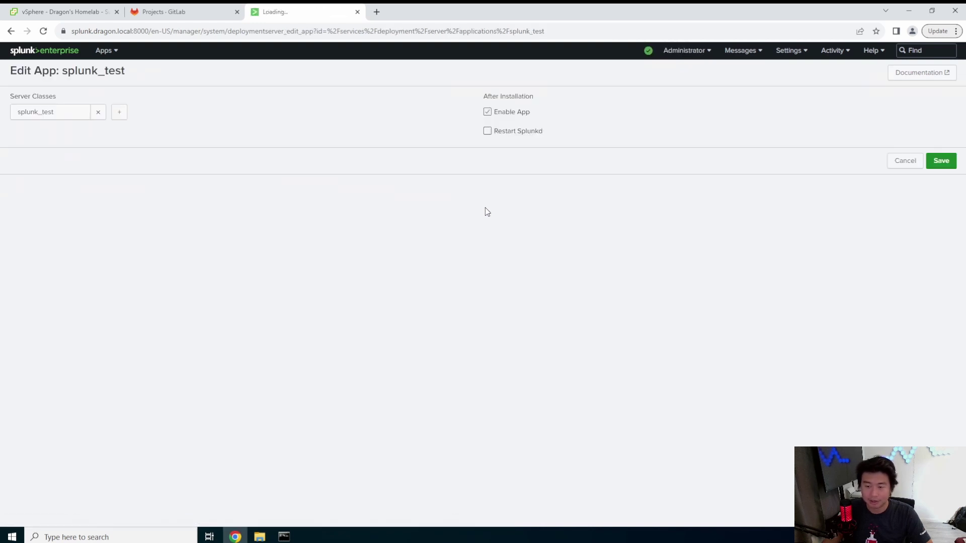
pyautogui.click(487, 131)
pyautogui.click(940, 161)
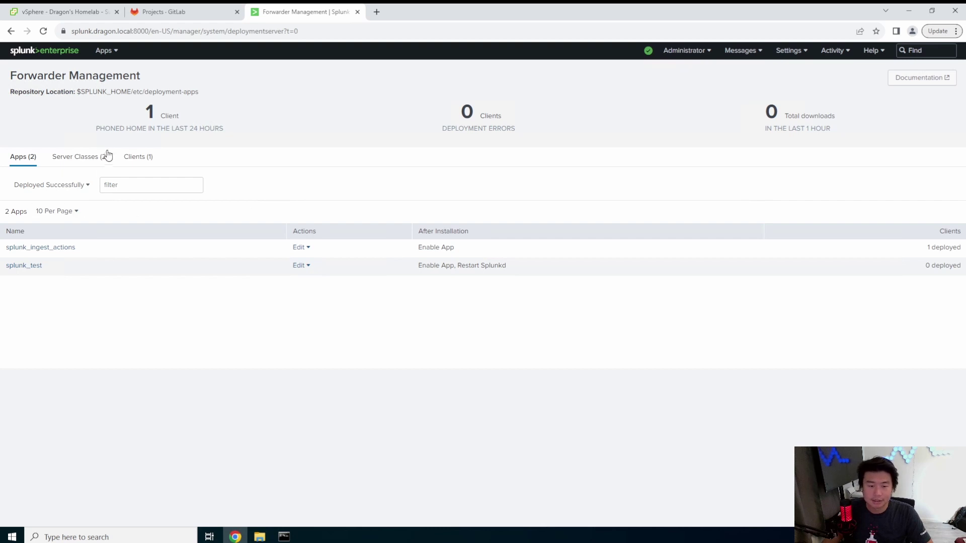
pyautogui.click(103, 159)
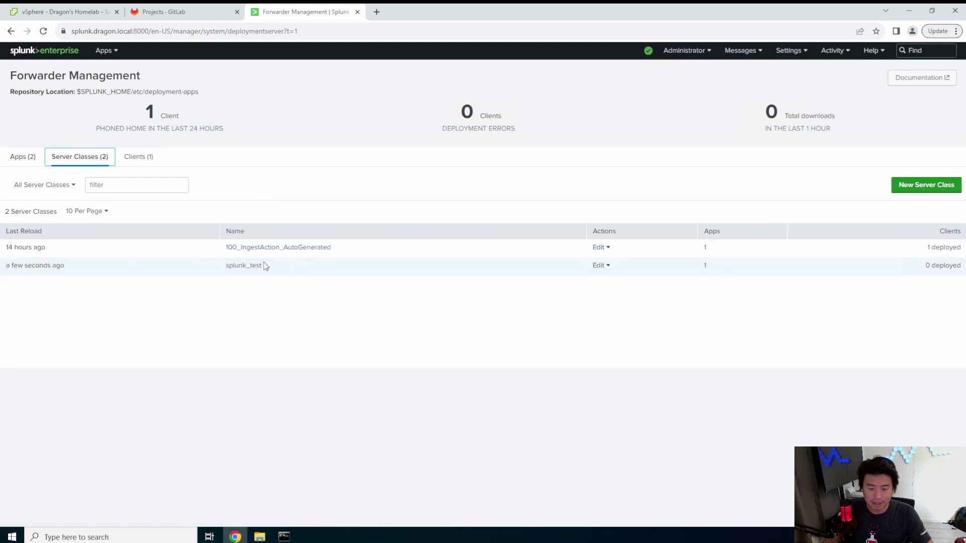
pyautogui.click(608, 267)
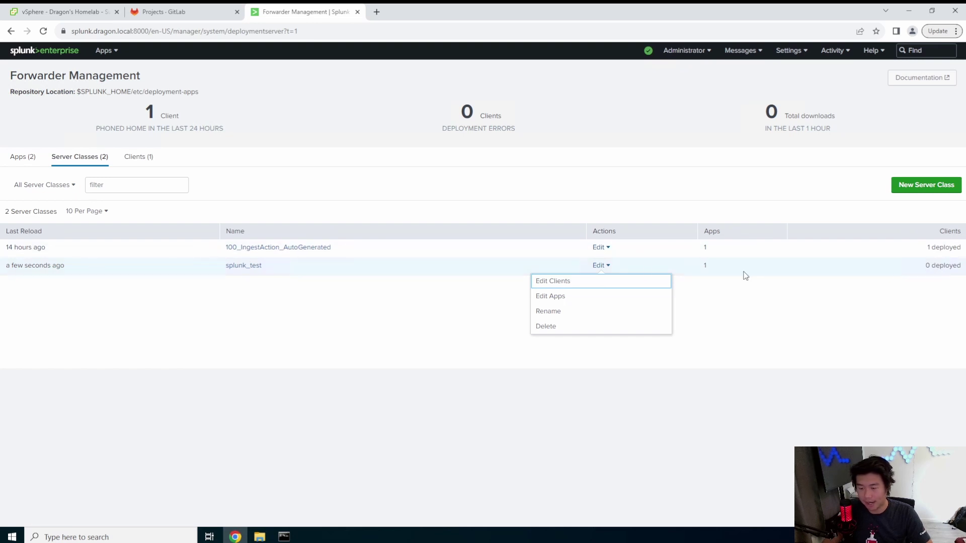
# - Include all clients (*) in splunk_test, preview the gitlab.dragon.local match, and save
pyautogui.click(571, 282)
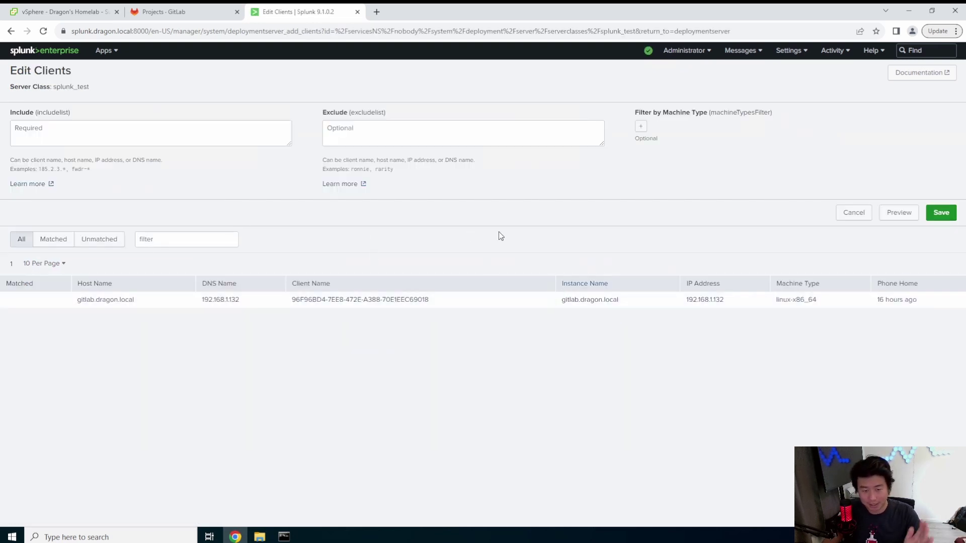
pyautogui.click(187, 128)
pyautogui.write('1')
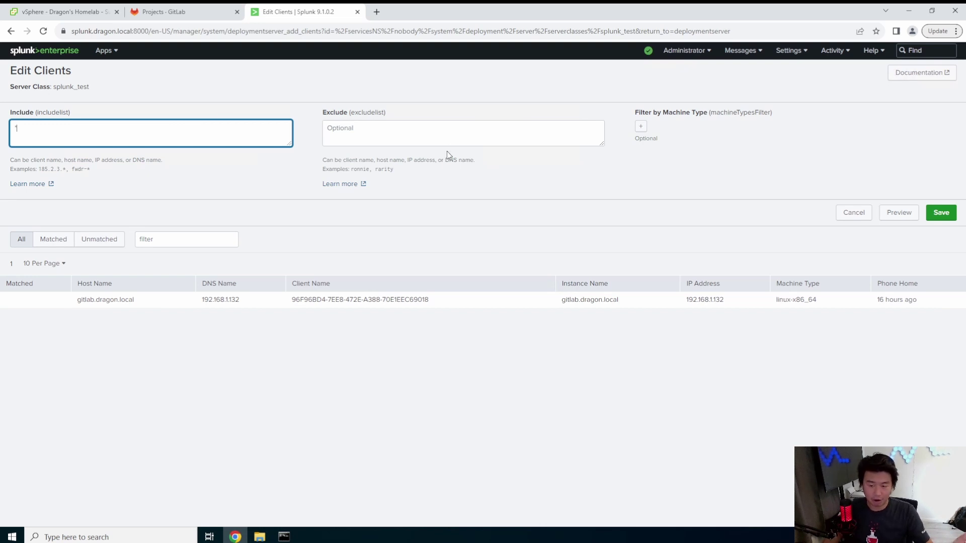
pyautogui.click(793, 169)
pyautogui.click(640, 126)
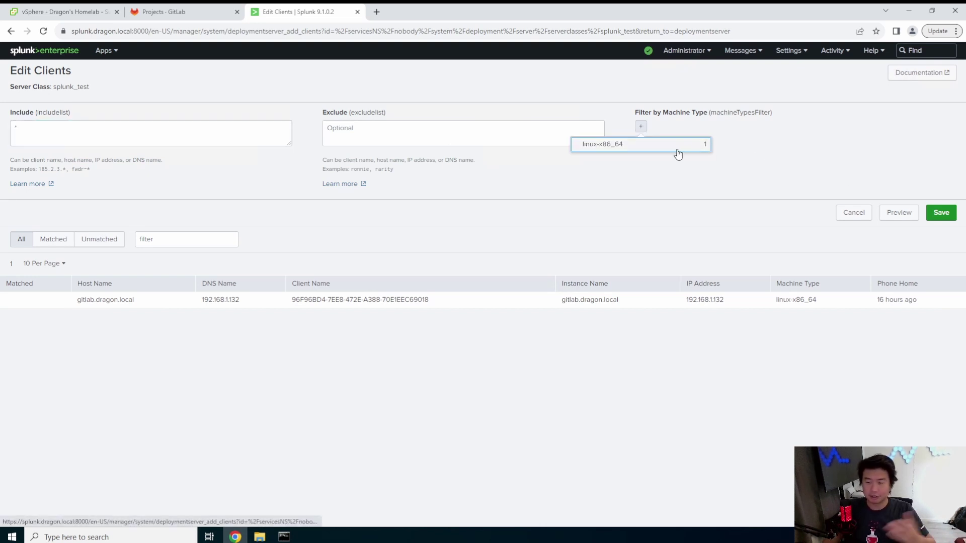
pyautogui.click(778, 131)
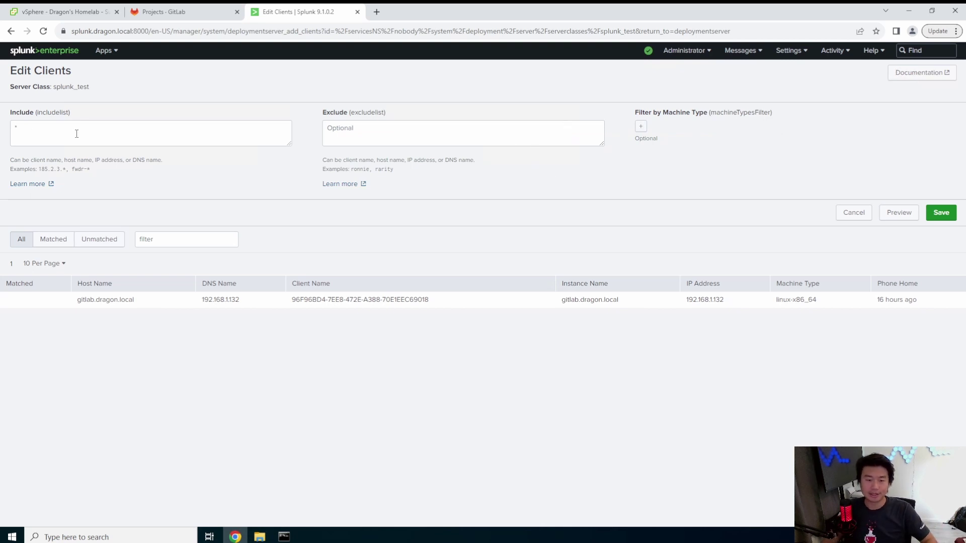
pyautogui.click(37, 123)
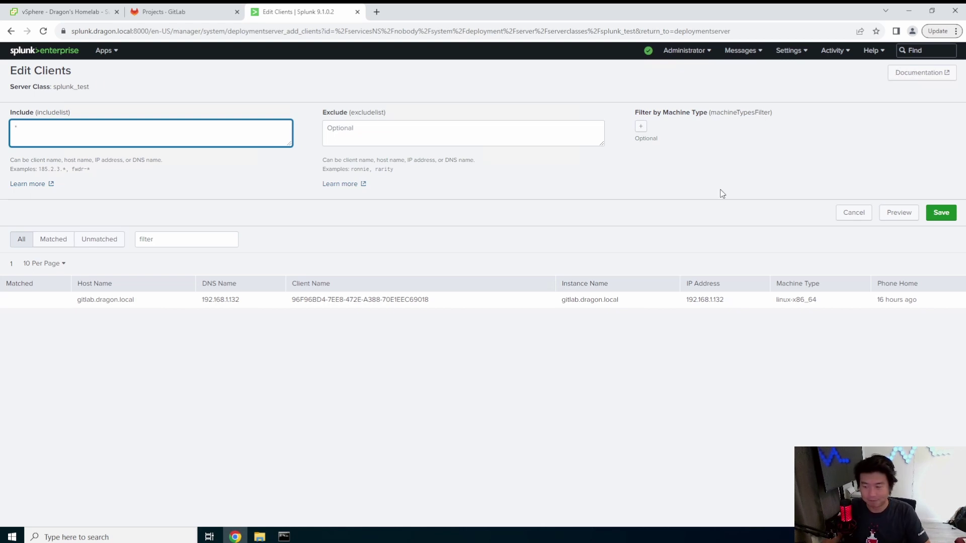
pyautogui.click(897, 212)
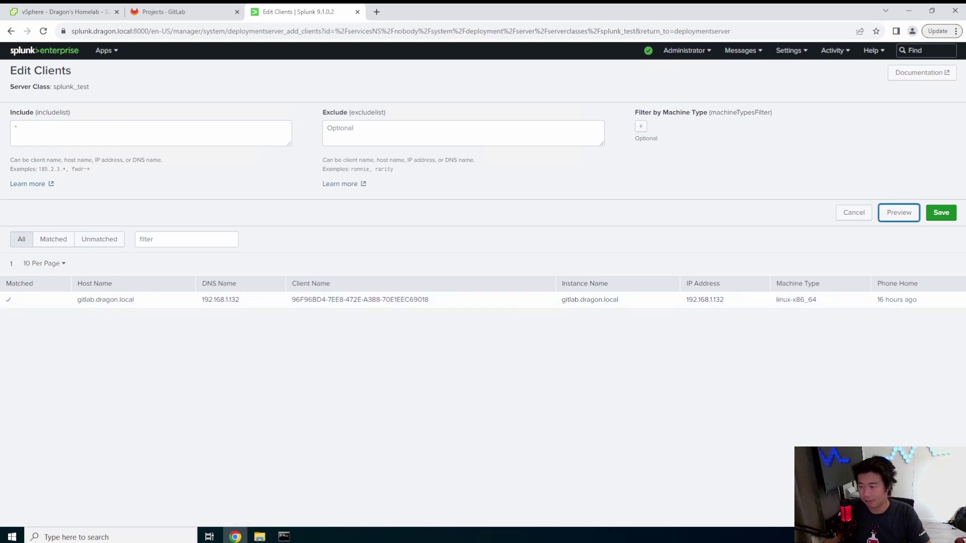
pyautogui.click(941, 213)
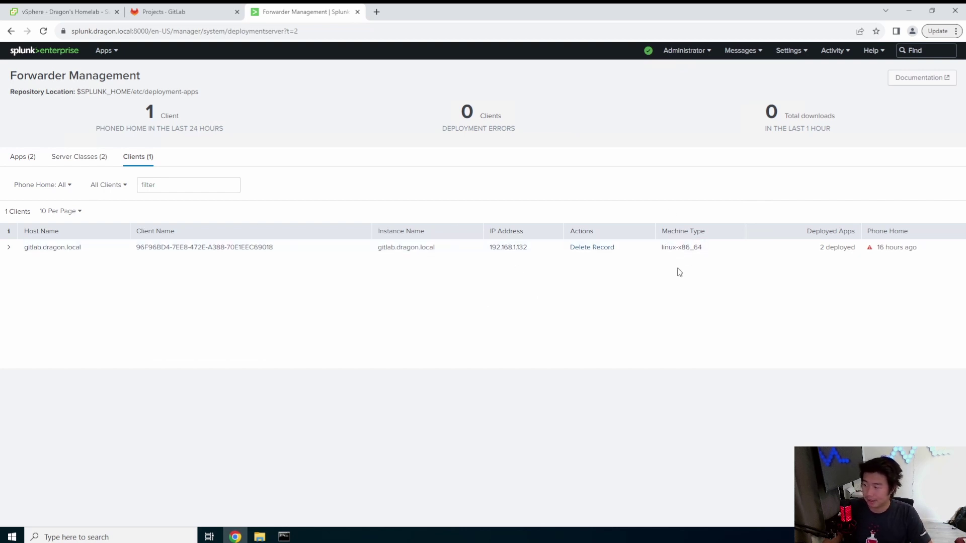
pyautogui.click(284, 537)
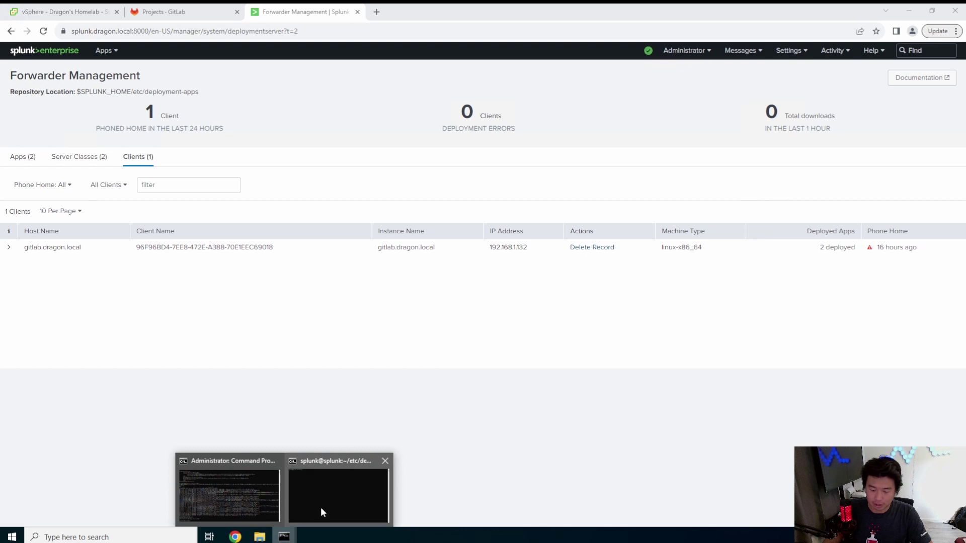
# - Open a new Command Prompt and SSH to gitlab.dragon.local as root, accepting the host key
pyautogui.click(323, 505)
pyautogui.click(477, 195)
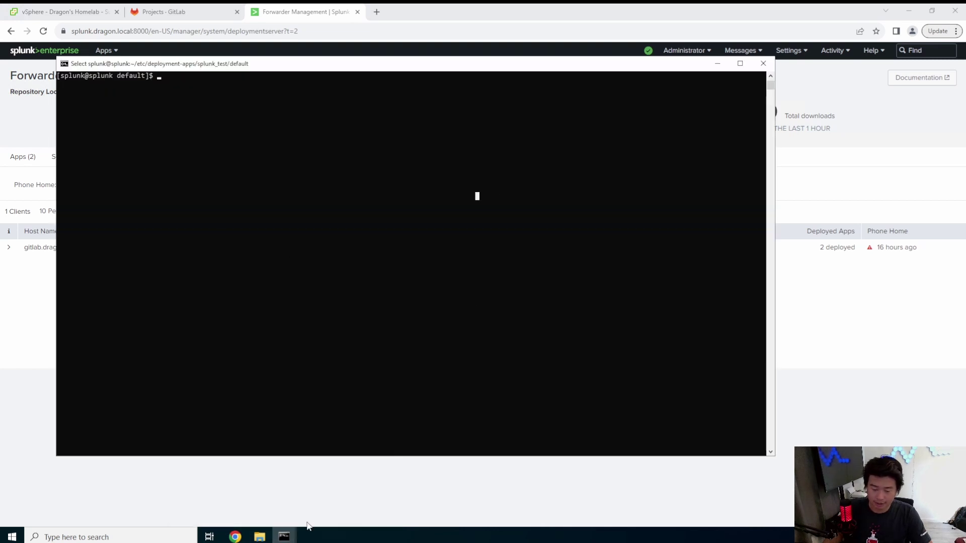
pyautogui.rightClick(284, 536)
pyautogui.click(285, 482)
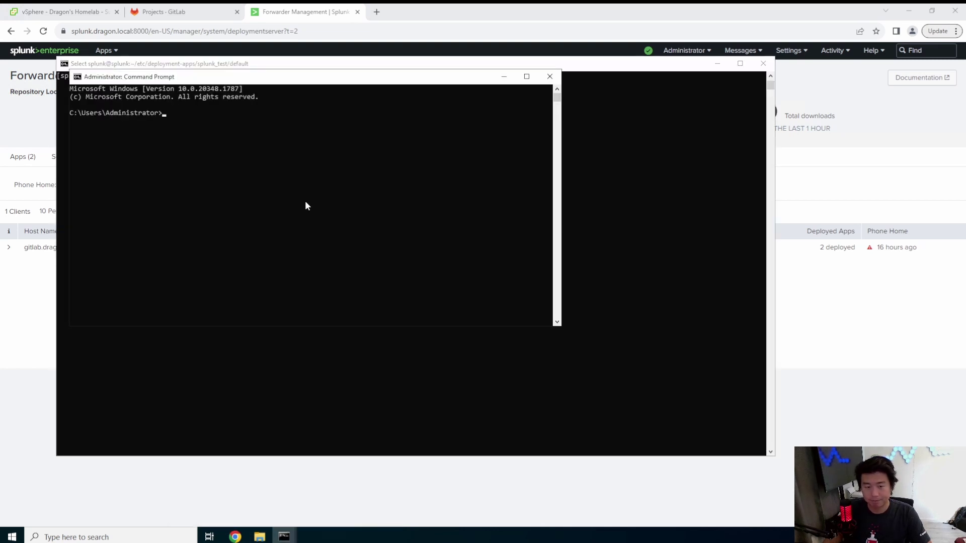
pyautogui.write('ssh root@s')
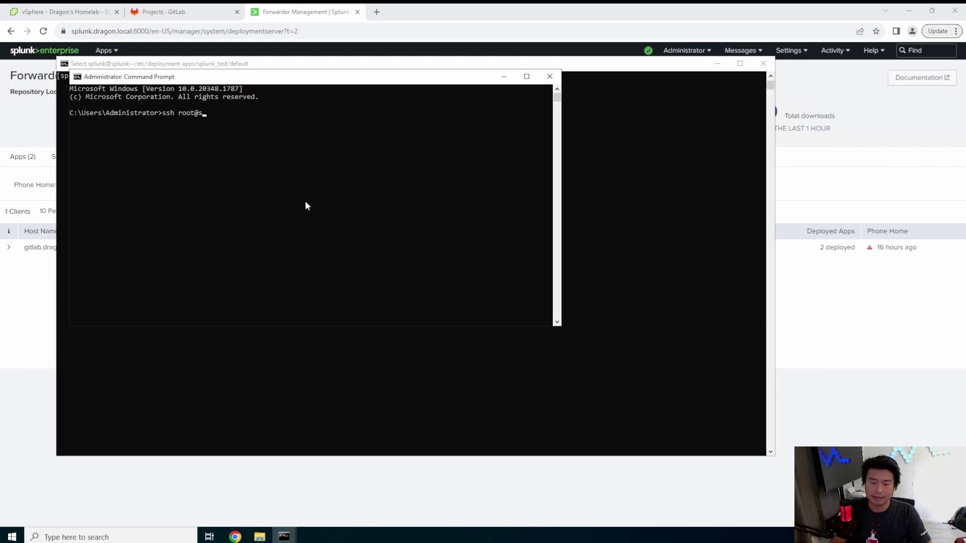
pyautogui.press('BackSpace')
pyautogui.write('gitlab.dragon.local')
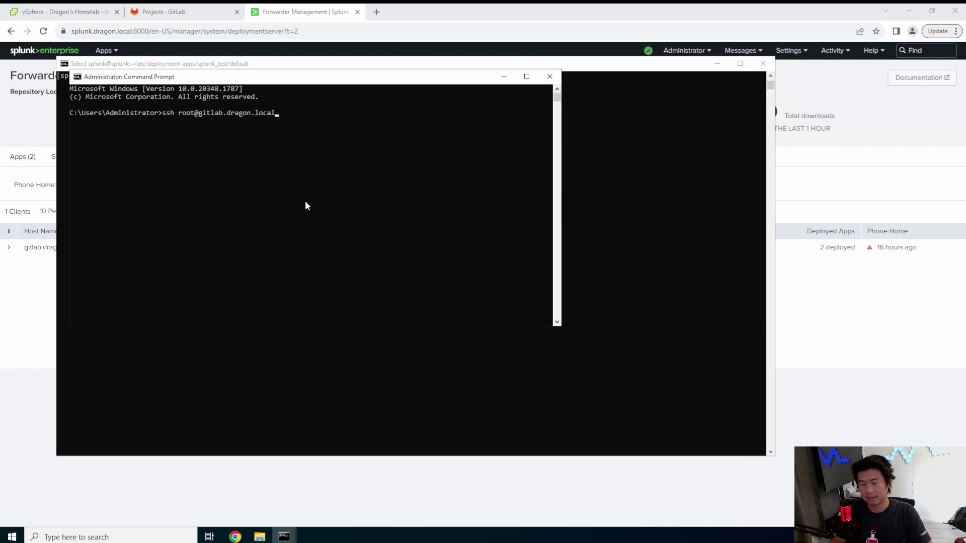
pyautogui.press('Return')
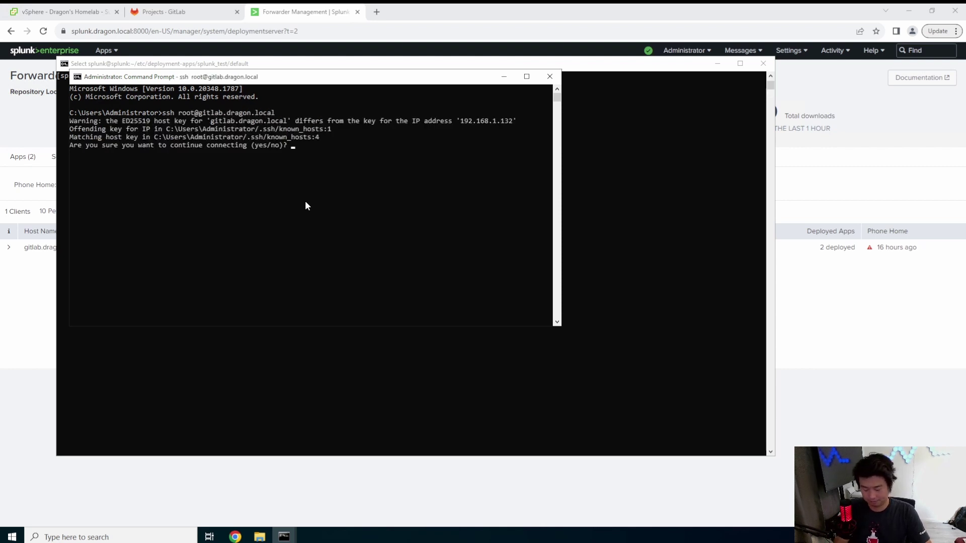
pyautogui.write('yes')
pyautogui.press('Return')
# - Close the unused console window and complete the root login with the password
pyautogui.click(828, 174)
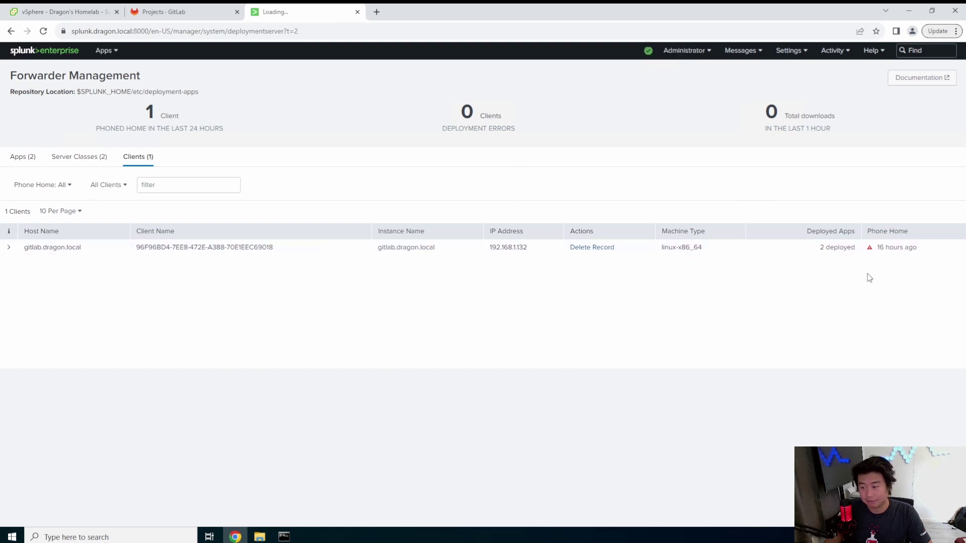
pyautogui.doubleClick(895, 247)
pyautogui.click(284, 537)
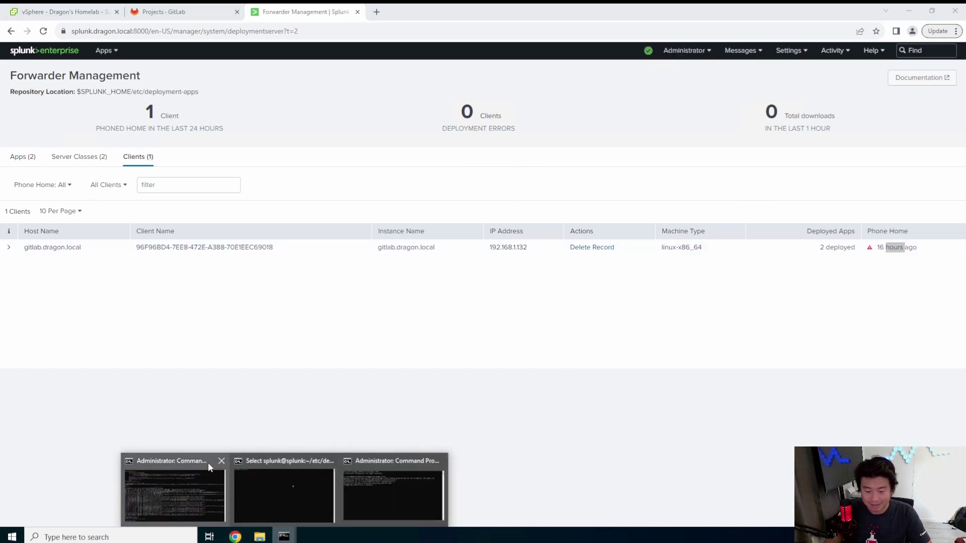
pyautogui.click(222, 461)
pyautogui.click(312, 482)
pyautogui.click(369, 202)
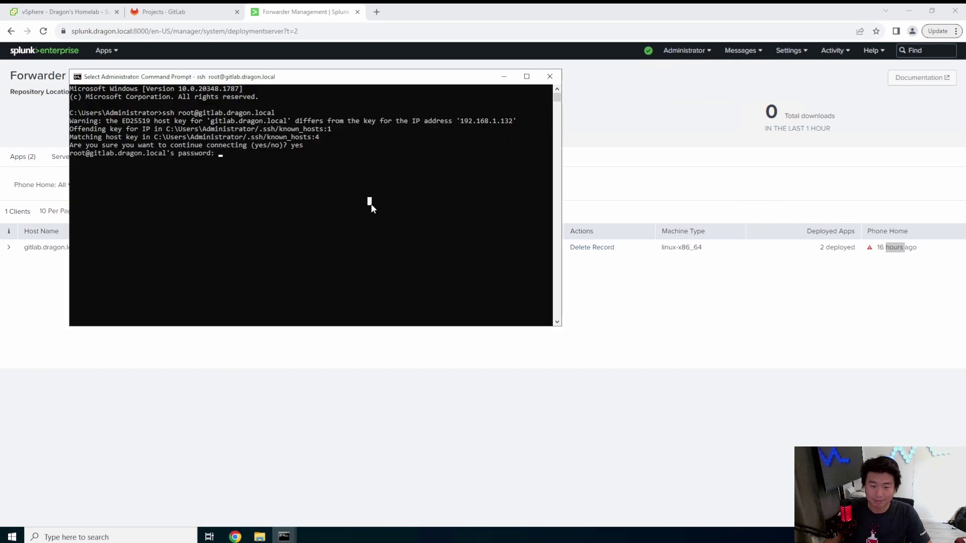
pyautogui.press('Escape')
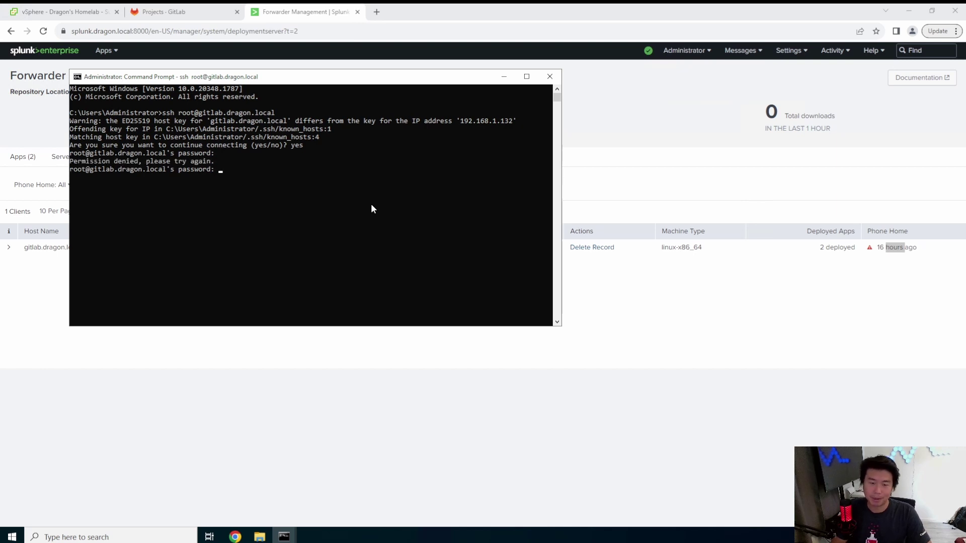
pyautogui.press('Return')
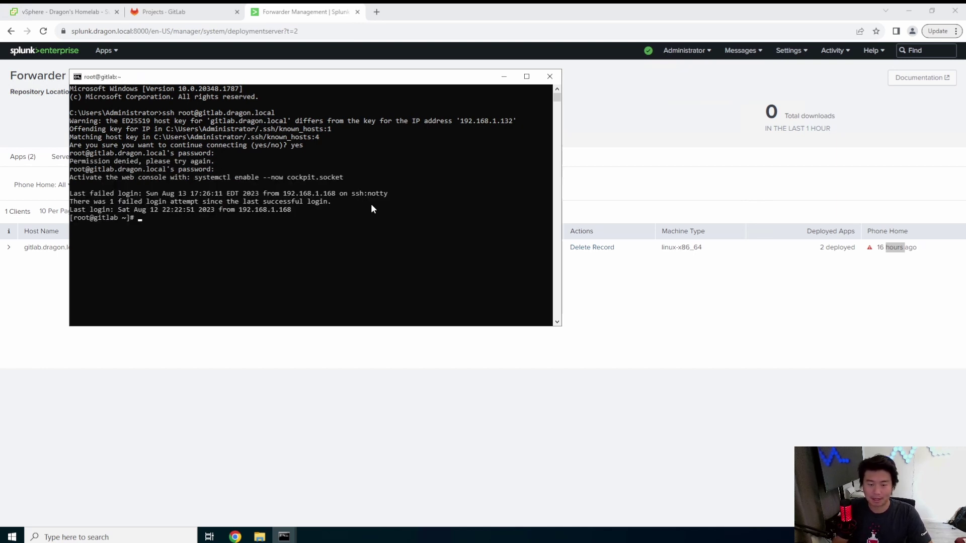
pyautogui.hotkey('ctrl', 'l')
# - As splunkfwd, run splunk start and confirm splunkd is running with ps aux | grep splunk
pyautogui.write('s')
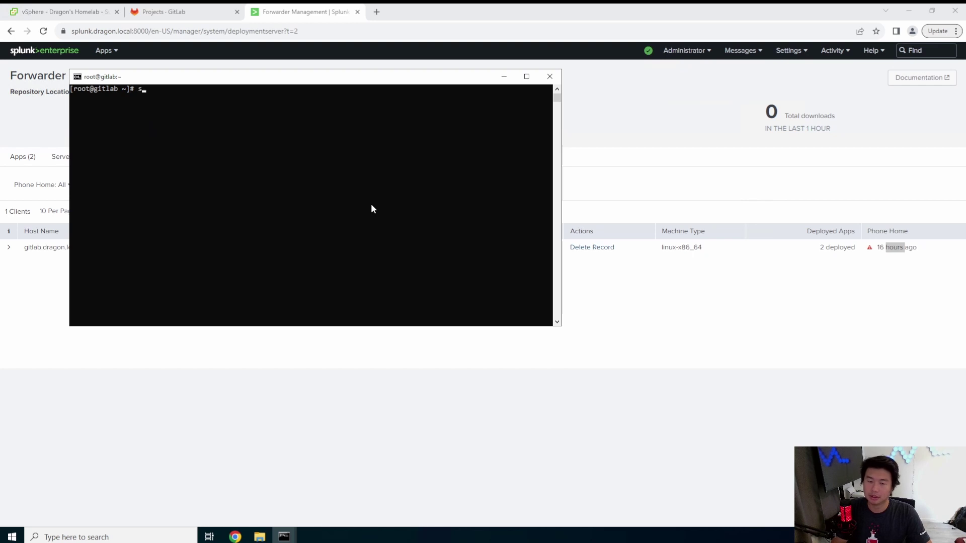
pyautogui.write('u - splunkfwd')
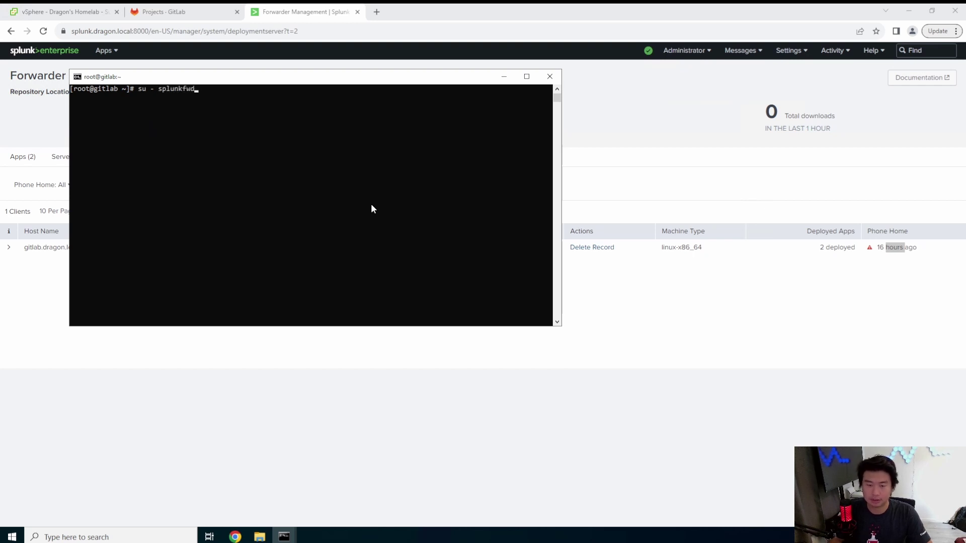
pyautogui.press('Return')
pyautogui.write('ps aux | grep splunk')
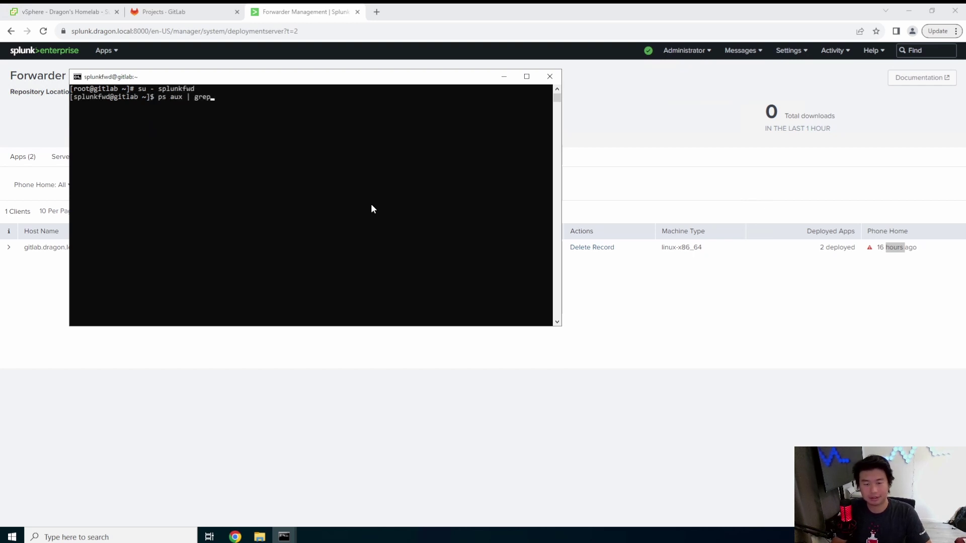
pyautogui.press('Return')
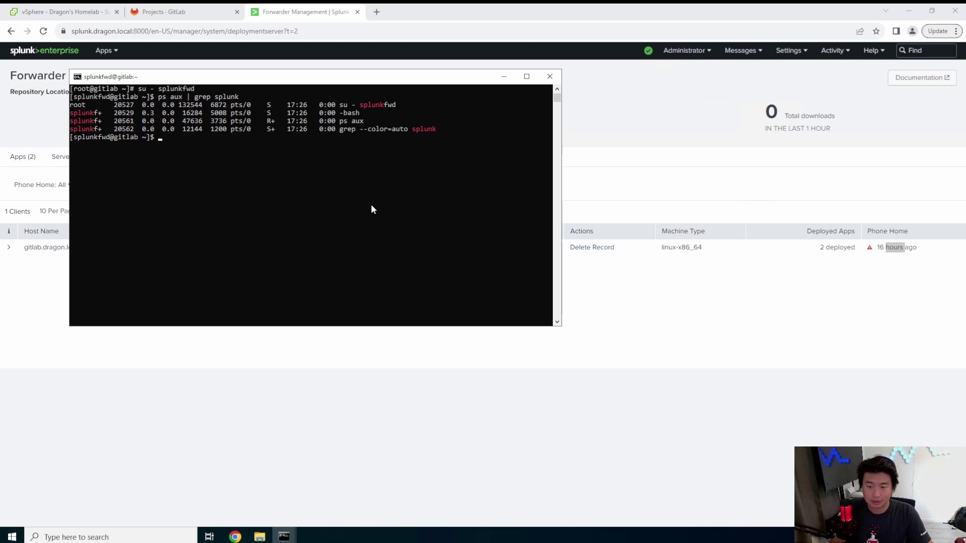
pyautogui.write('splun')
pyautogui.write('k start')
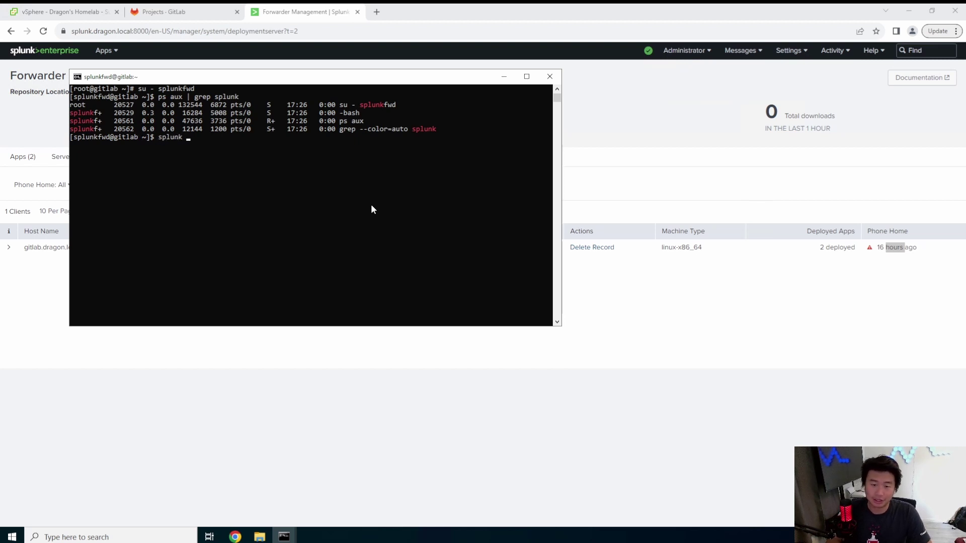
pyautogui.press('Return')
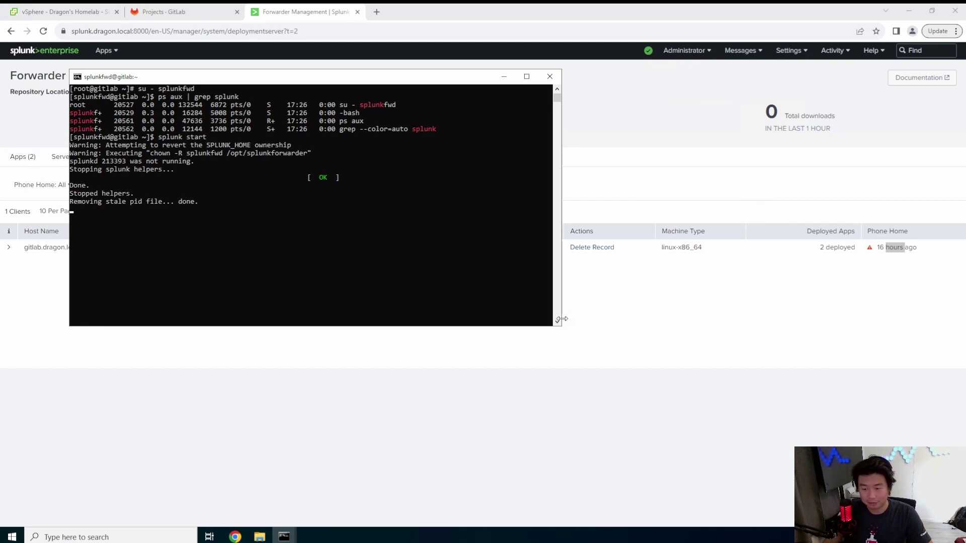
pyautogui.moveTo(560, 325); pyautogui.dragTo(829, 462)
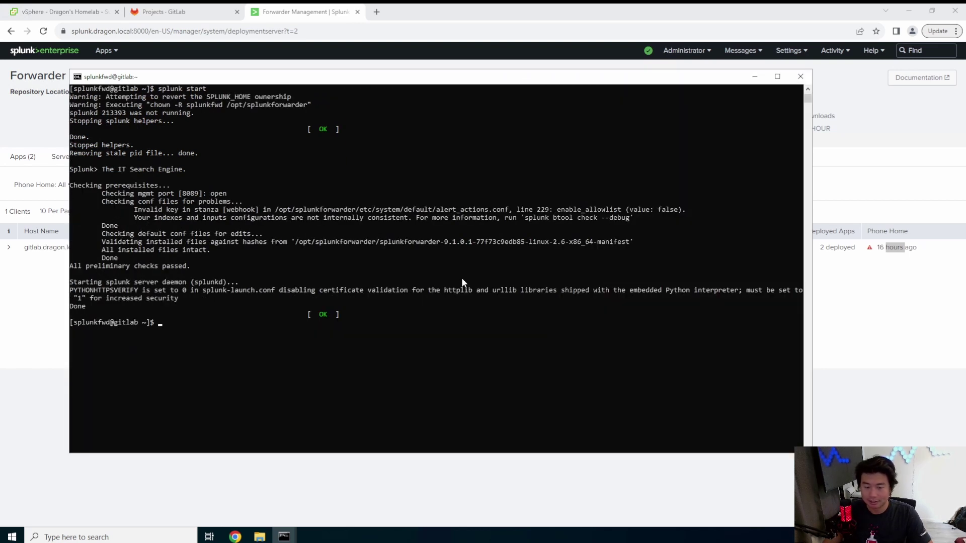
pyautogui.write('ps aux | grep splunk')
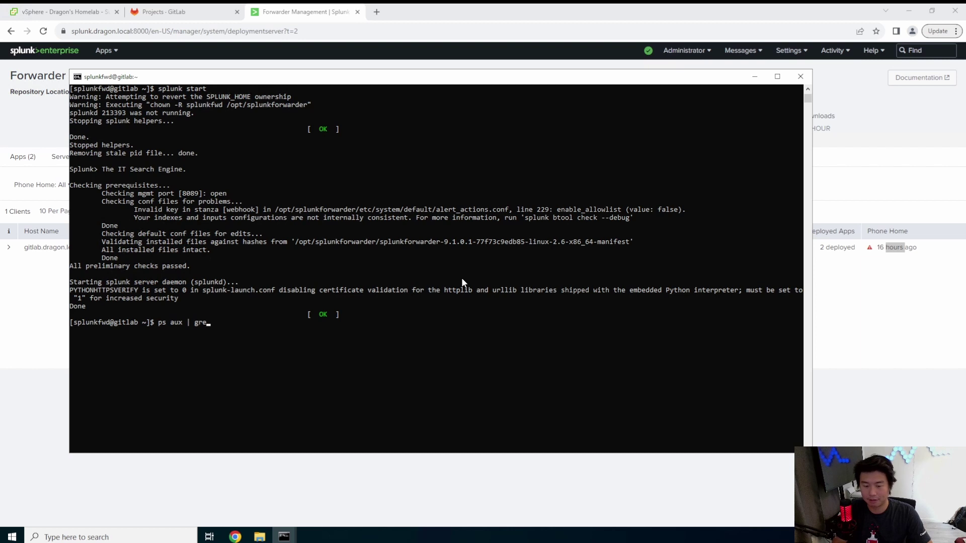
pyautogui.press('Return')
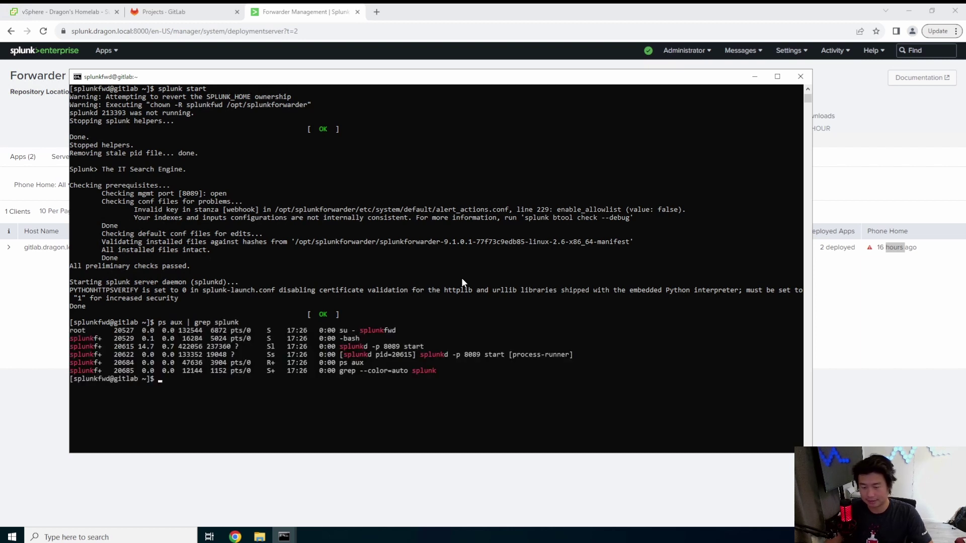
pyautogui.click(919, 327)
# - Refresh Forwarder Management with F5, then bring the gitlab terminal back
pyautogui.press('F5')
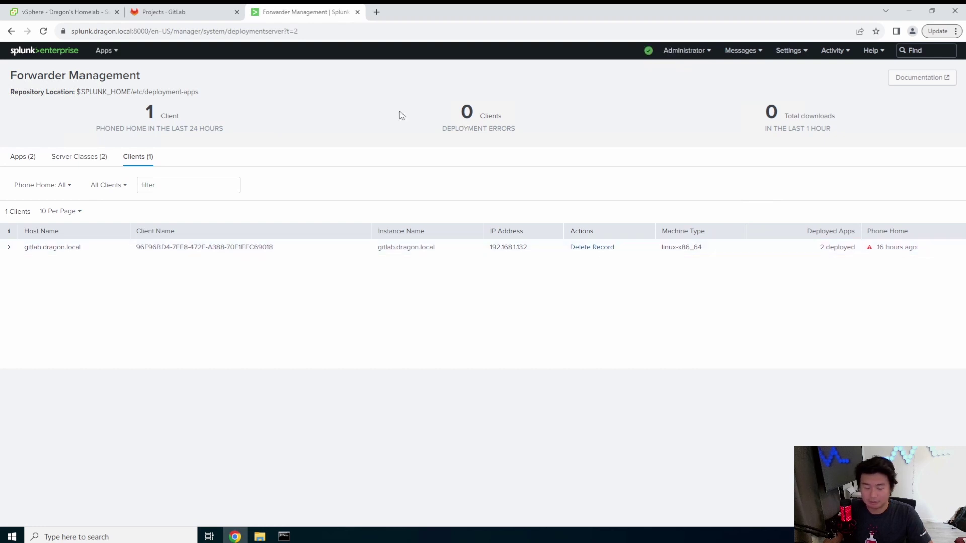
pyautogui.moveTo(284, 537)
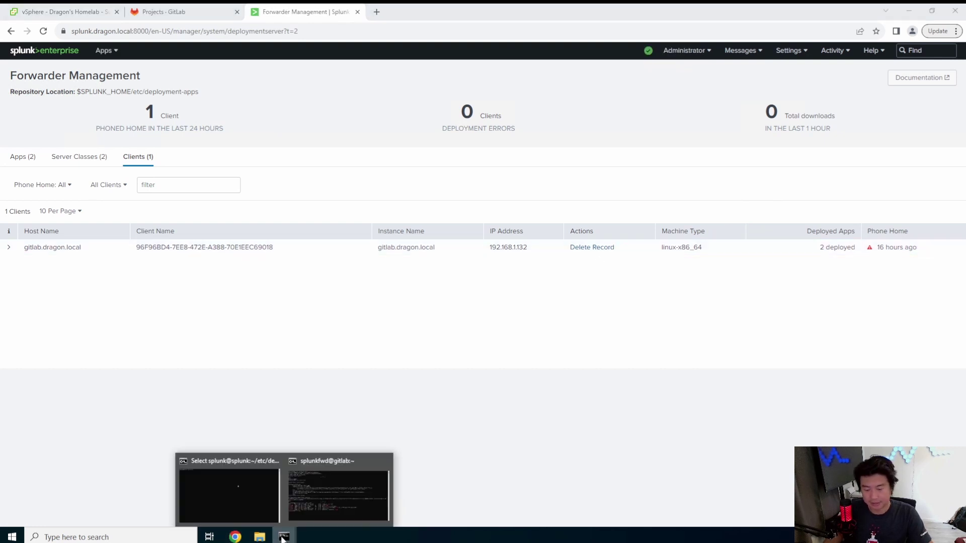
pyautogui.click(299, 494)
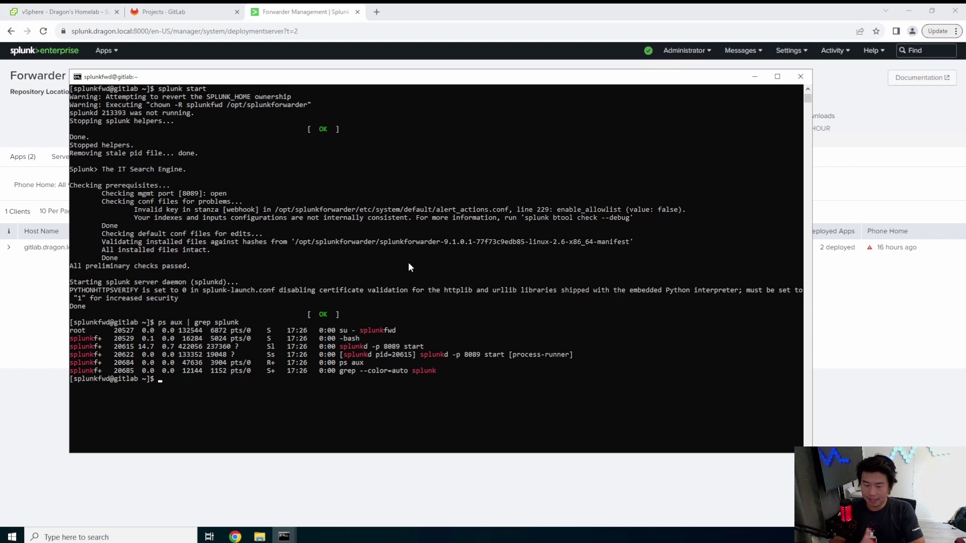
# - Leave the splunkfwd shell for root and list /tmp with ll
pyautogui.hotkey('ctrl', 'd')
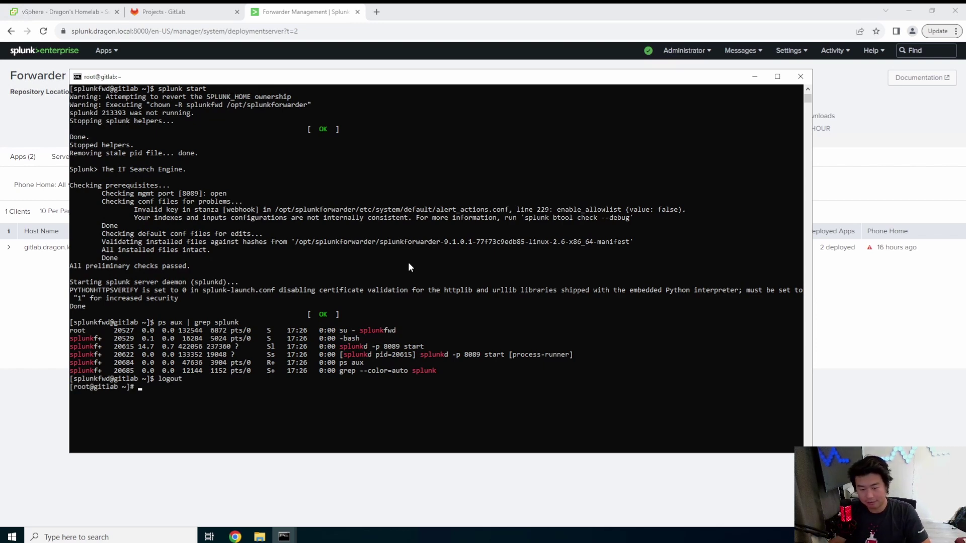
pyautogui.press('BackSpace')
pyautogui.write('ll /')
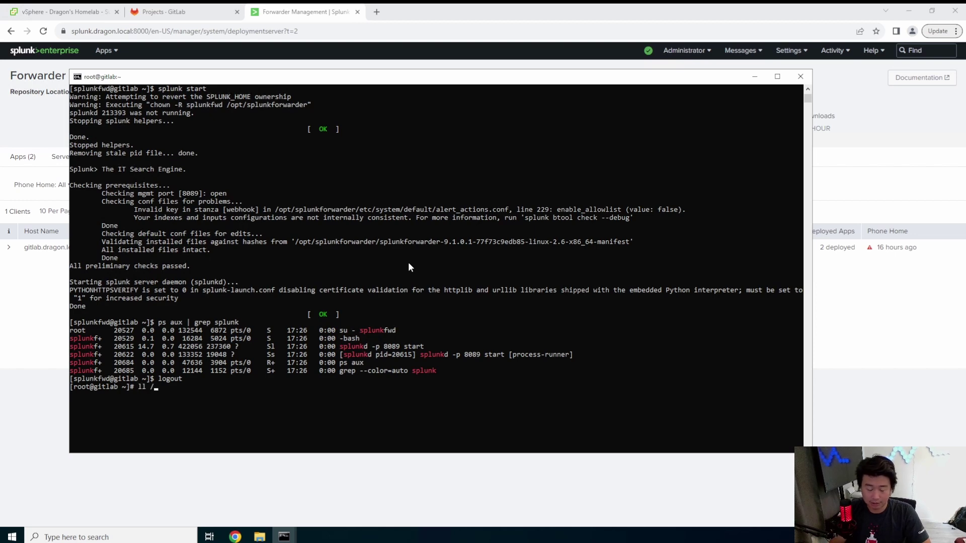
pyautogui.write('tmp')
pyautogui.press('Return')
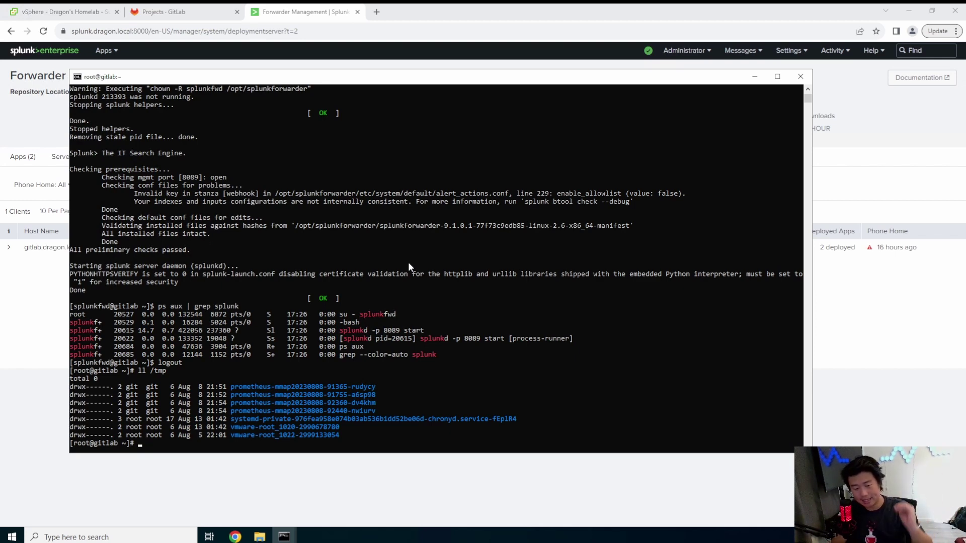
# - Edit root's crontab and begin an entry scheduled every minute (*/1 * * * *)
pyautogui.write('ntab -e')
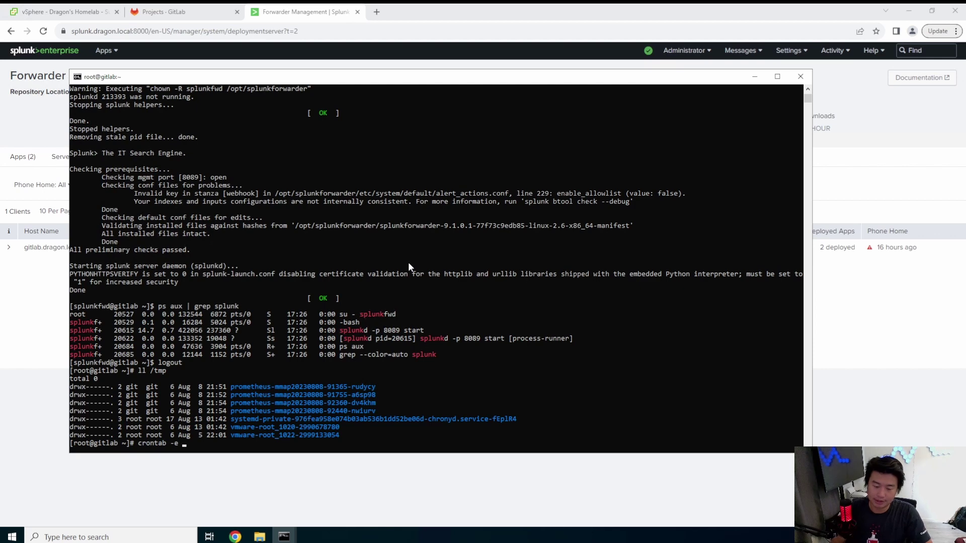
pyautogui.press('Return')
pyautogui.write('i')
pyautogui.write('*')
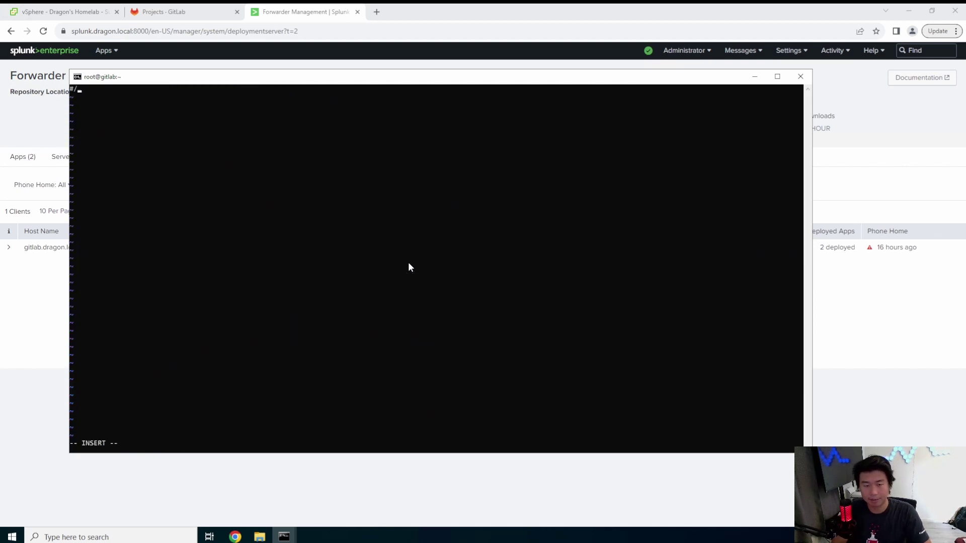
pyautogui.write('/1 * * * *')
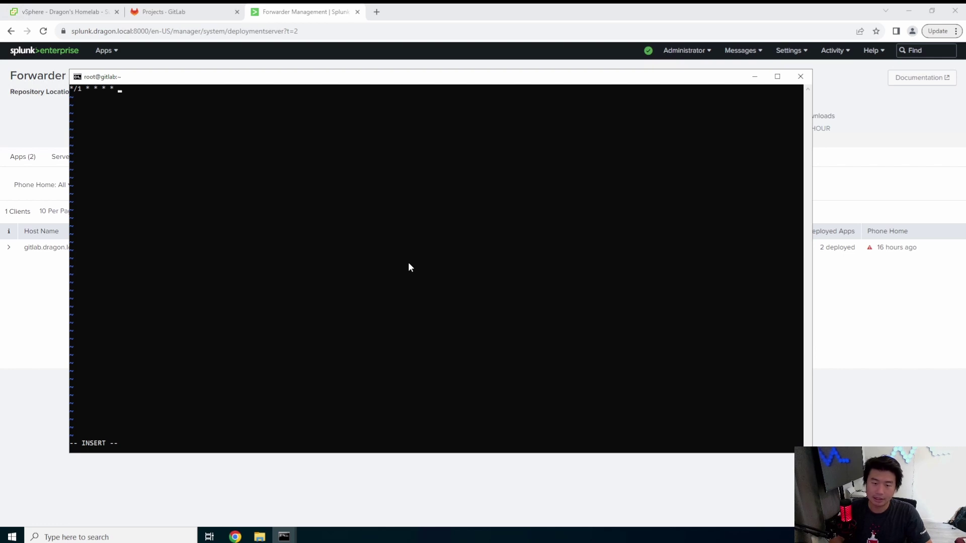
pyautogui.click(375, 14)
# - Find Crontab.guru through a web search and enter */1 * * * * to confirm it means every minute
pyautogui.write('crontab guru')
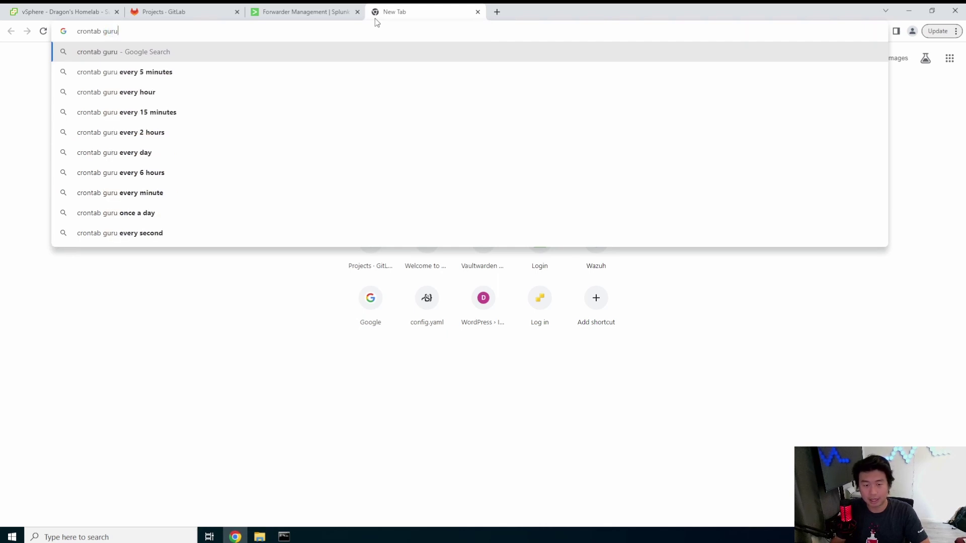
pyautogui.press('Return')
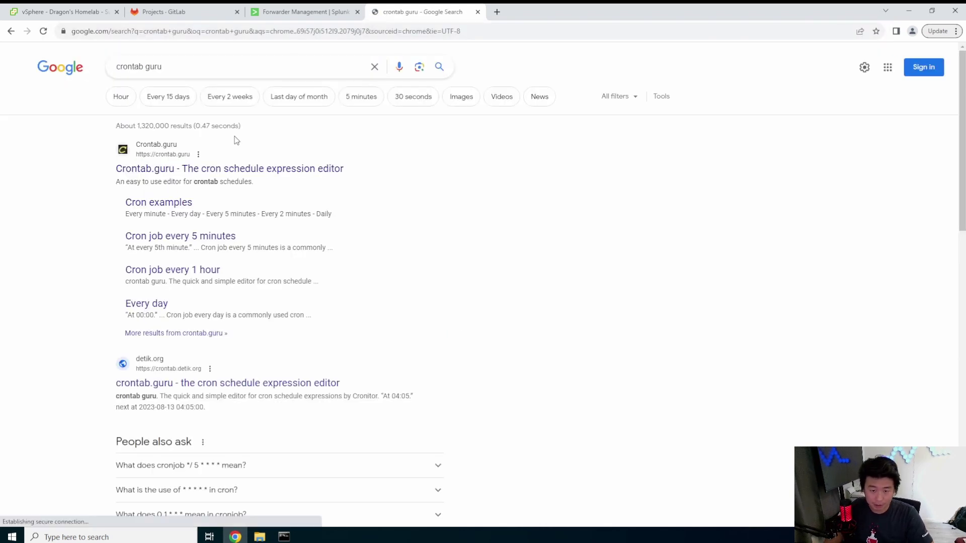
pyautogui.click(234, 168)
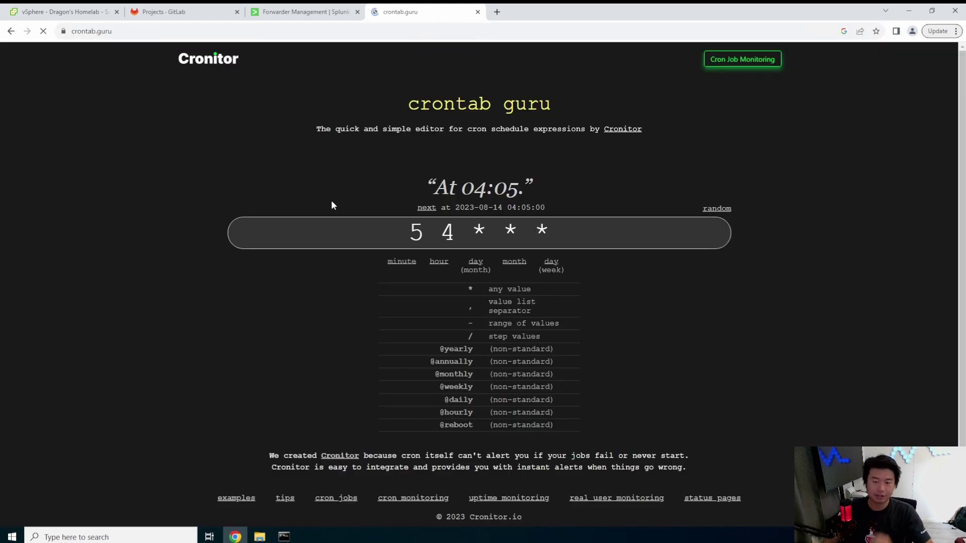
pyautogui.click(424, 223)
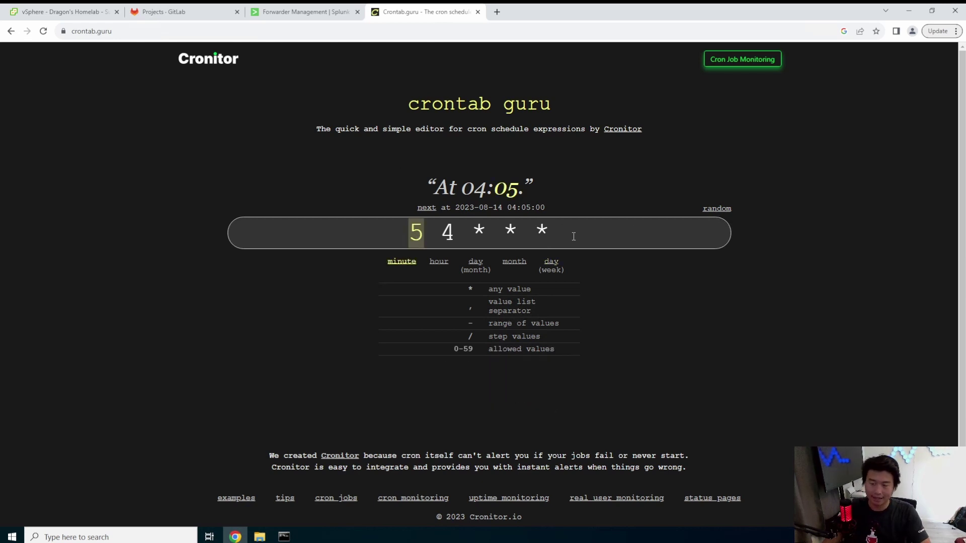
pyautogui.press('BackSpace')
pyautogui.write('*/1')
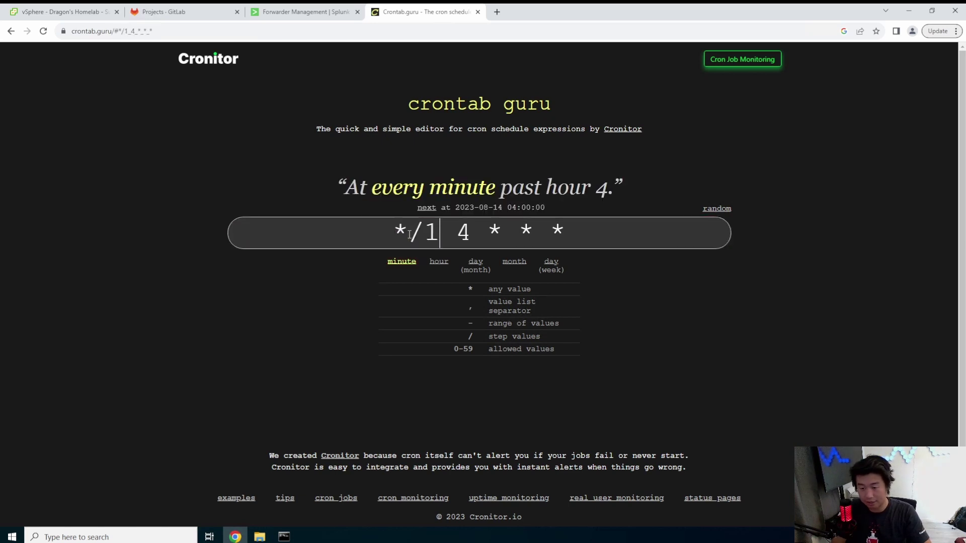
pyautogui.press('Right')
pyautogui.press('Right')
pyautogui.press('BackSpace')
pyautogui.write('*(')
pyautogui.press('BackSpace')
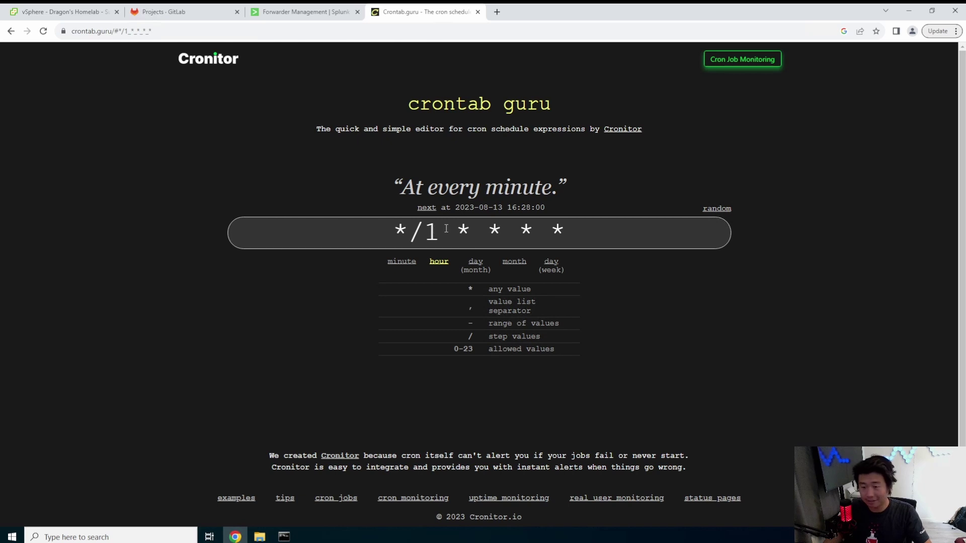
# - Try 15 3 * * * as an example 'At 03:15' schedule, then return to the root crontab terminal
pyautogui.moveTo(469, 232); pyautogui.dragTo(338, 224)
pyautogui.write('315')
pyautogui.press('Delete')
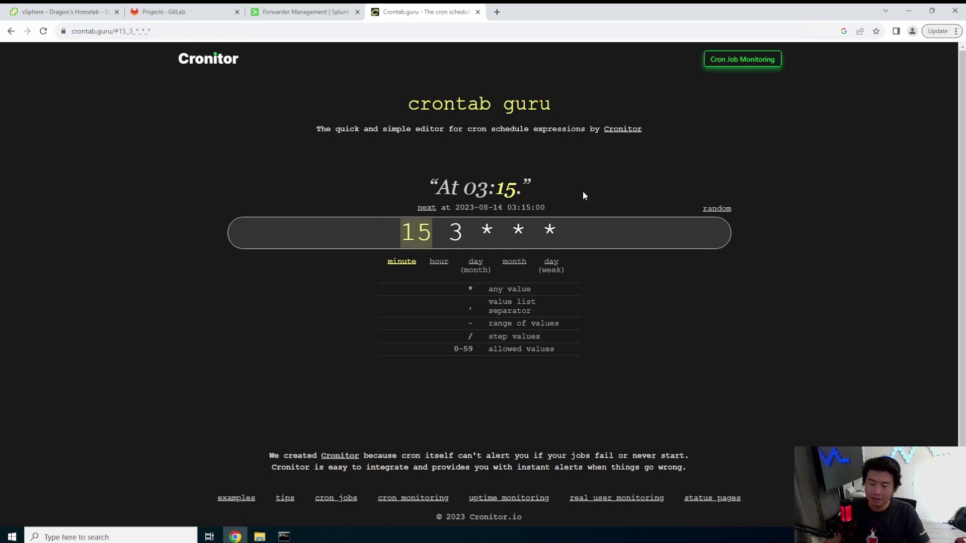
pyautogui.click(459, 199)
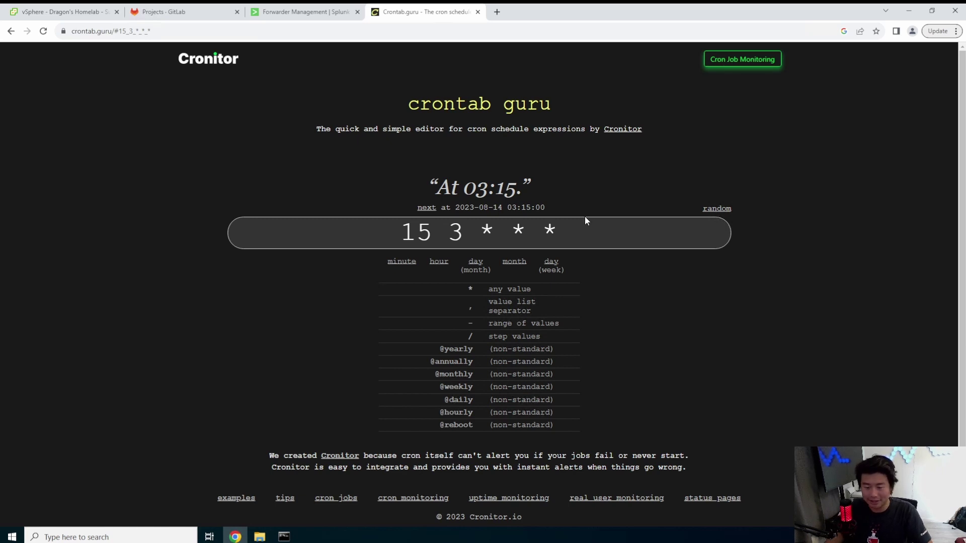
pyautogui.click(284, 537)
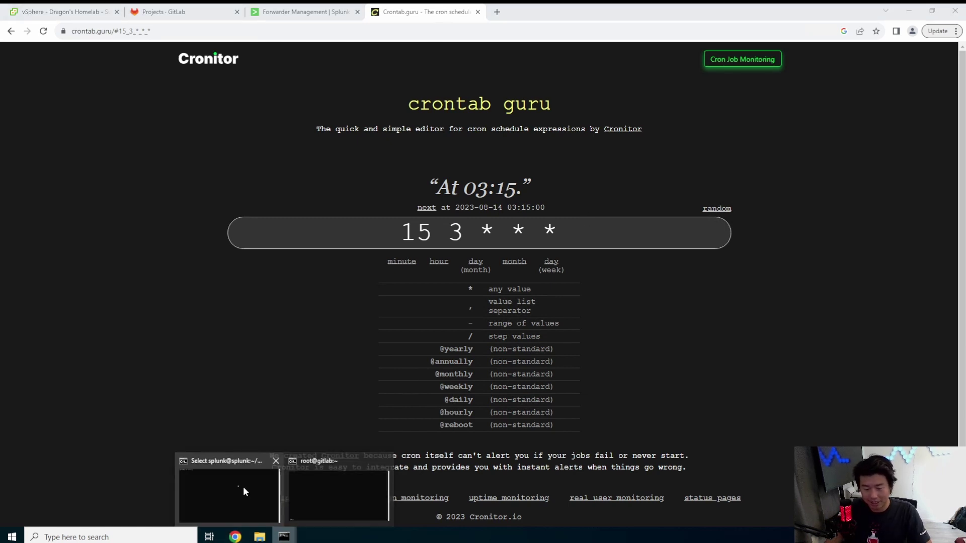
pyautogui.click(332, 491)
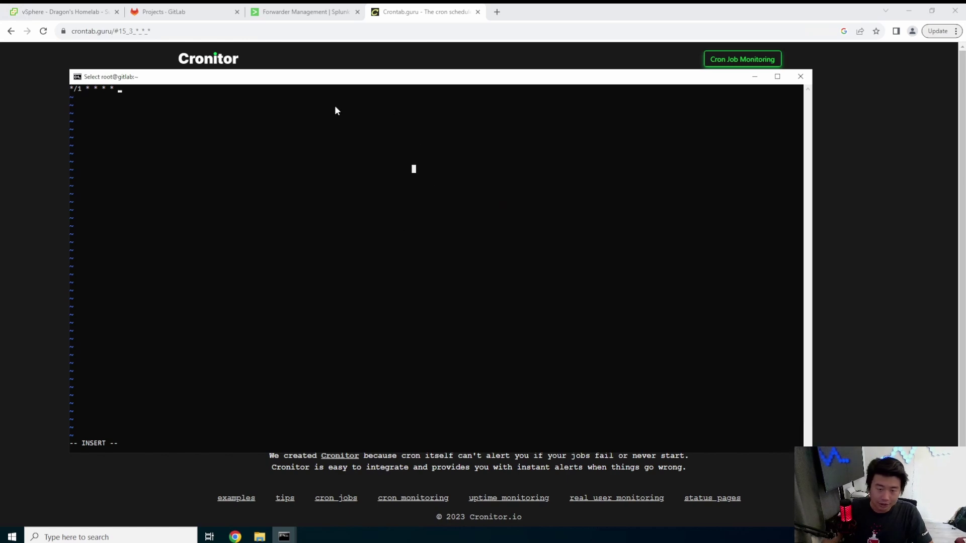
# - Add echo "This is a test..." >> /tmp/test.log to root's every-minute crontab entry and save with :wq
pyautogui.write('echo ')
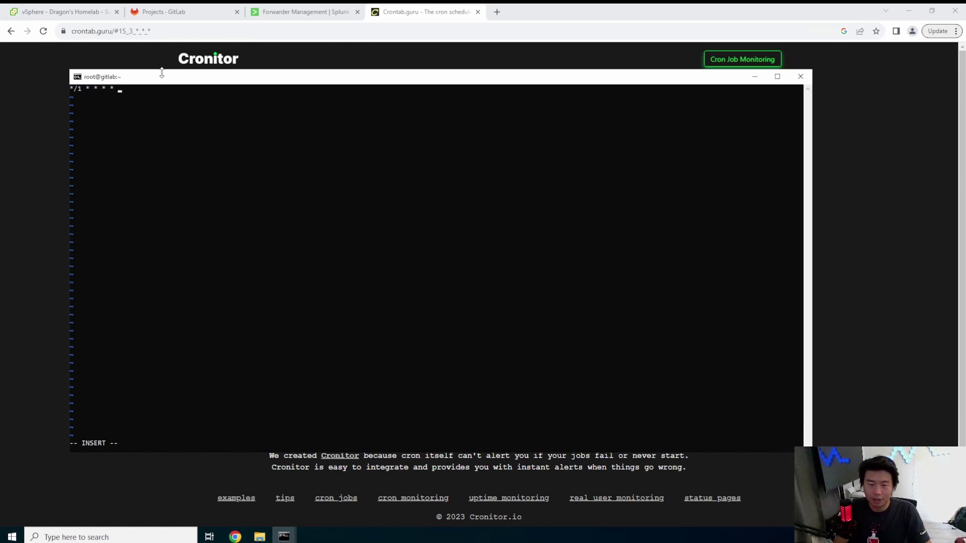
pyautogui.write('"Th')
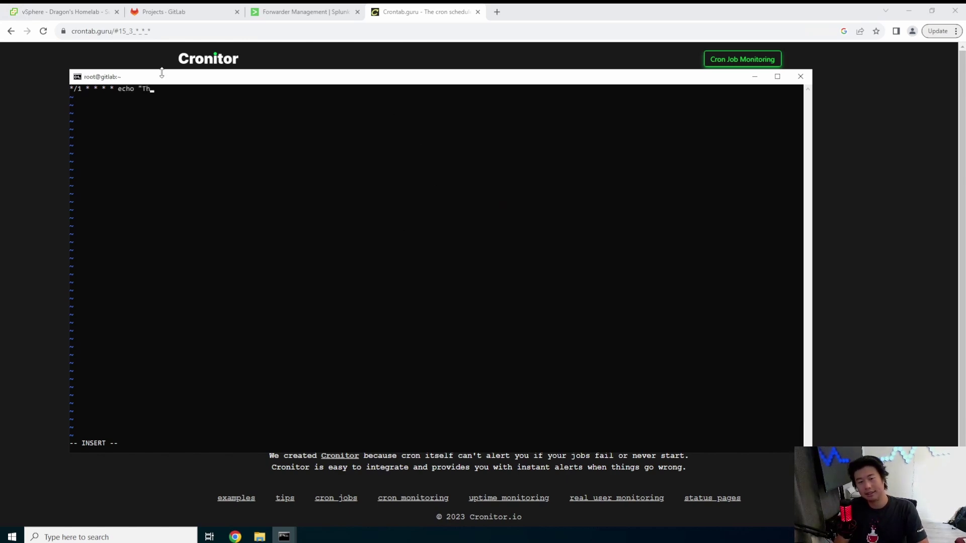
pyautogui.write('is is a test')
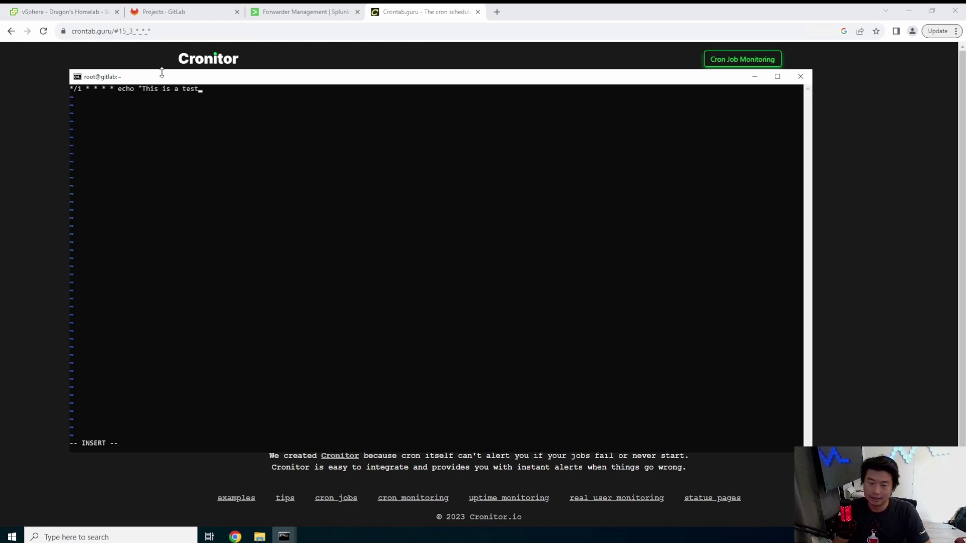
pyautogui.write('..." >> ')
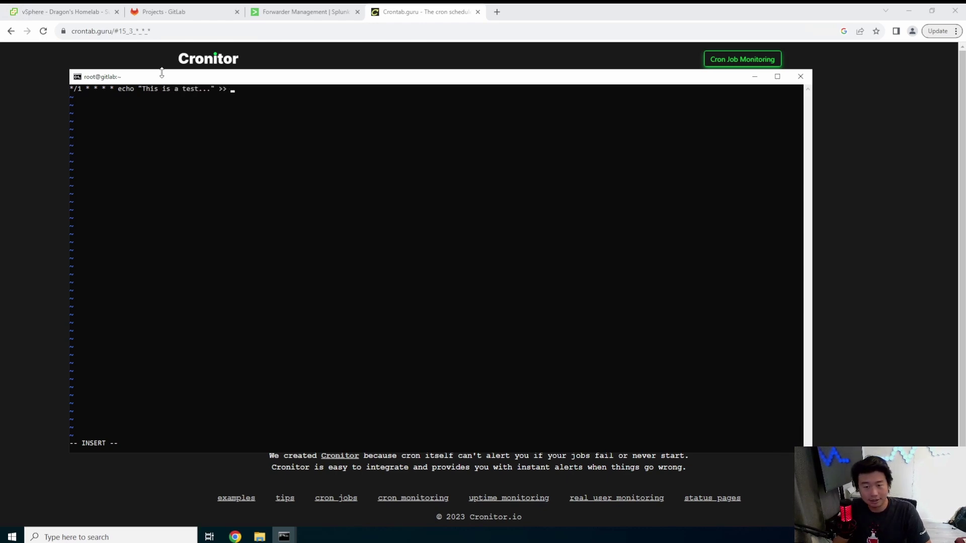
pyautogui.write('/tmp/test.log')
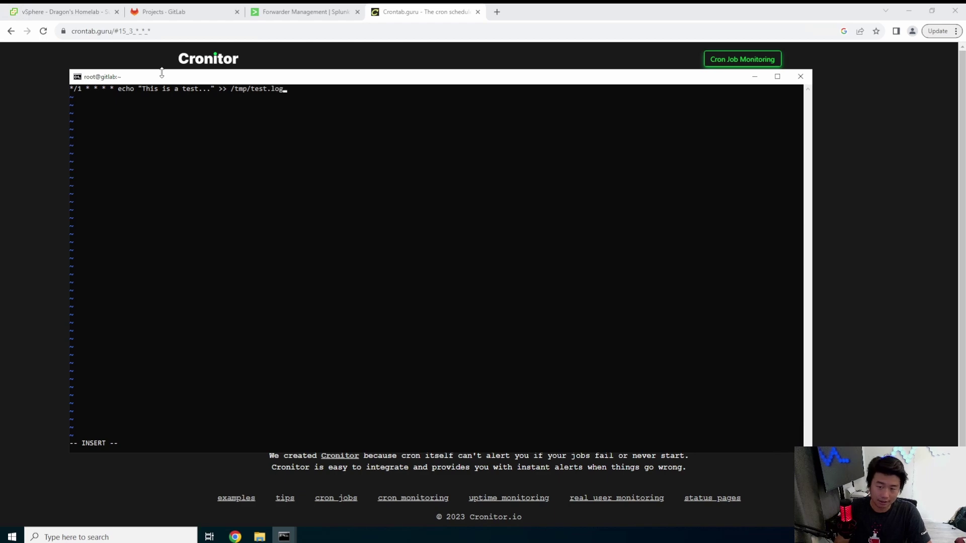
pyautogui.press('Escape')
pyautogui.write(':wq')
pyautogui.press('Return')
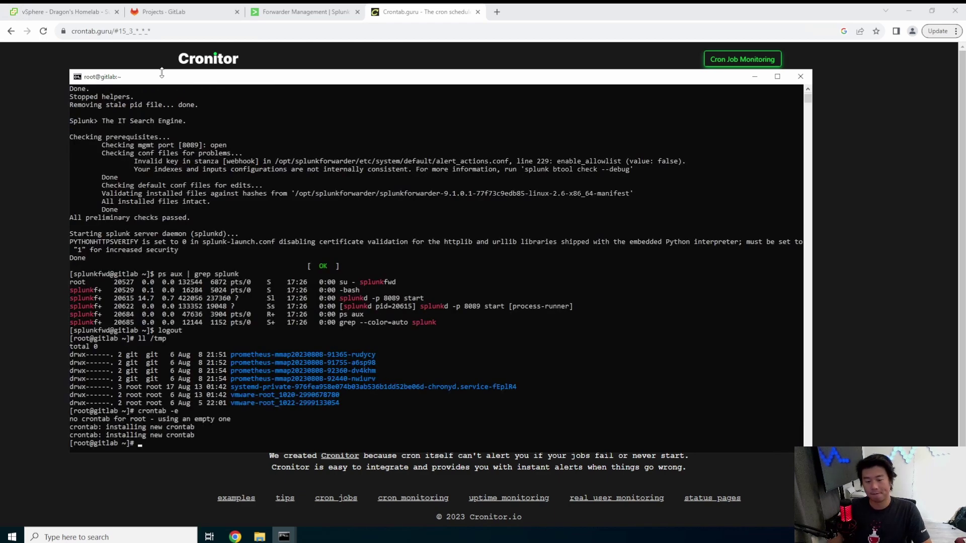
# - Clear the terminal, change into /tmp and list its contents with ll
pyautogui.hotkey('ctrl', 'l')
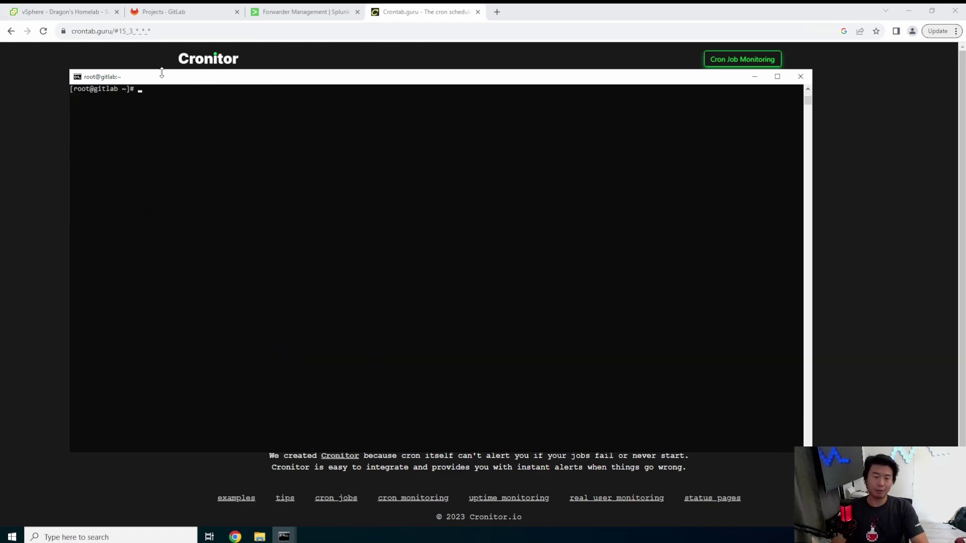
pyautogui.write('cd /')
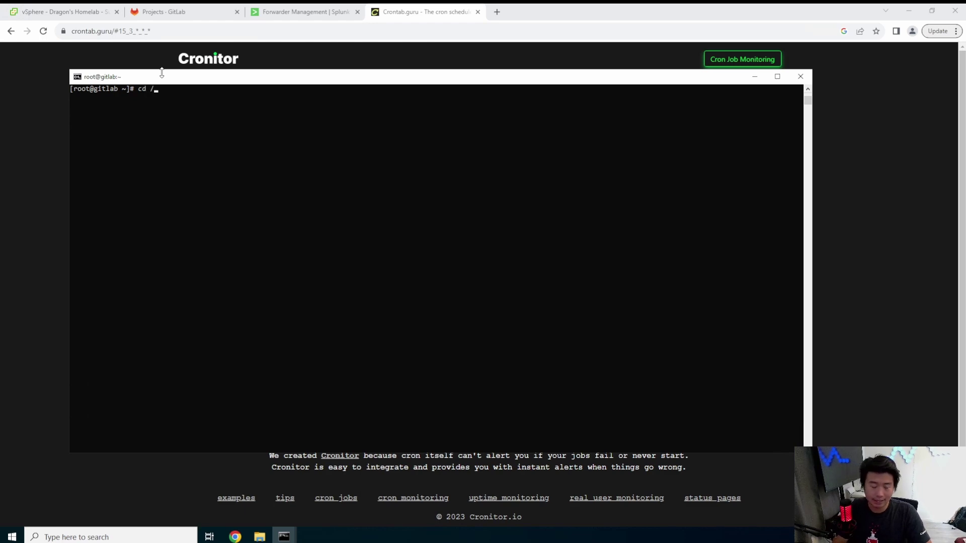
pyautogui.write('tmp')
pyautogui.press('Return')
pyautogui.write('ll')
pyautogui.press('Return')
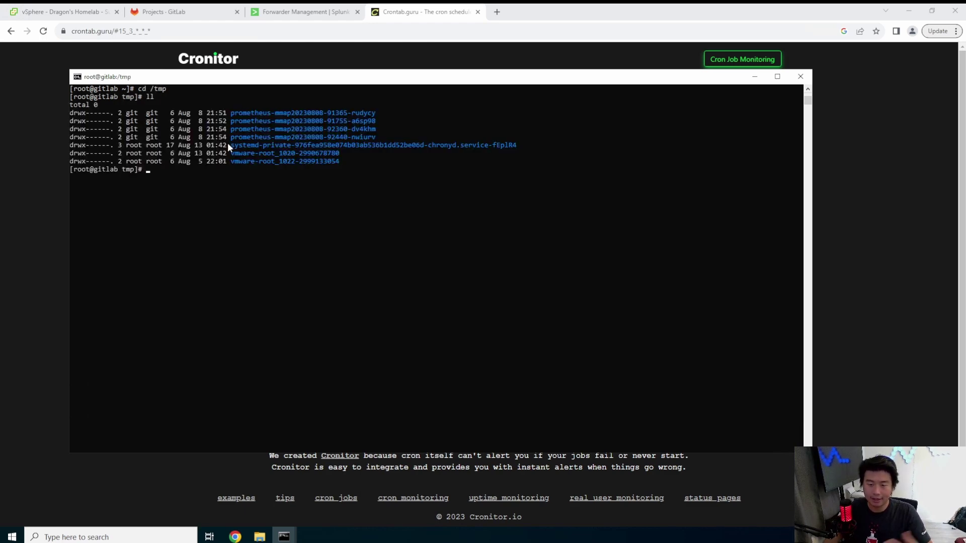
pyautogui.click(332, 11)
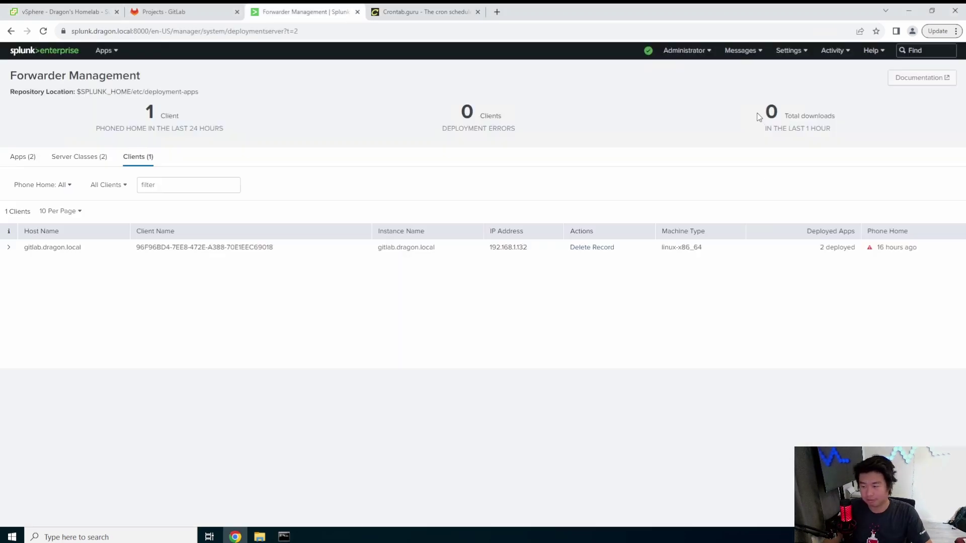
# - Refresh Forwarder Management and expand gitlab.dragon.local to verify splunk_test is deployed, then return to the /tmp terminal
pyautogui.press('F5')
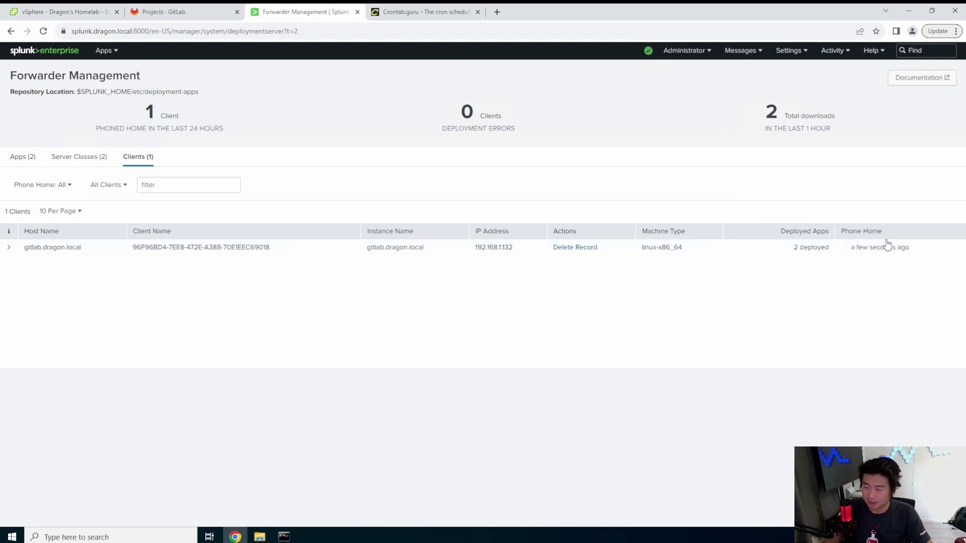
pyautogui.moveTo(793, 247); pyautogui.dragTo(824, 241)
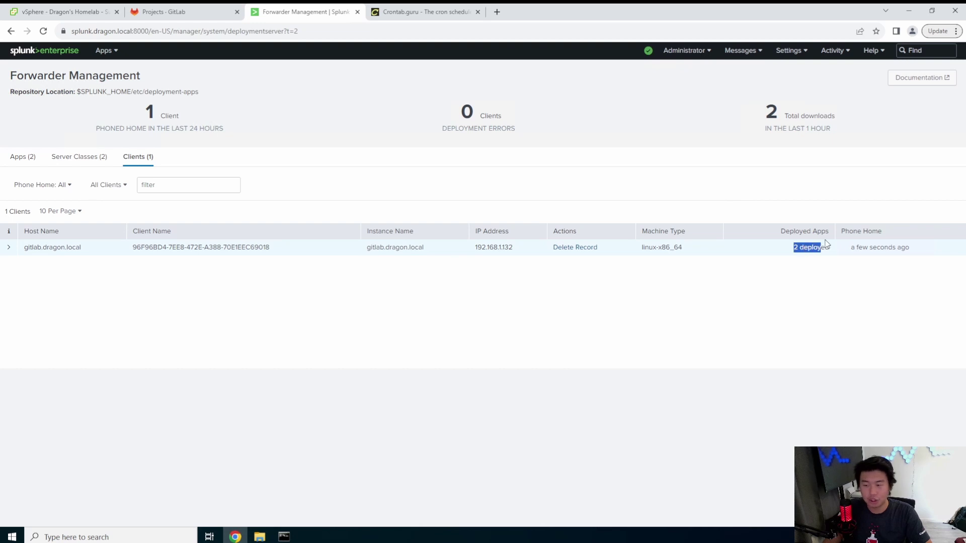
pyautogui.click(57, 250)
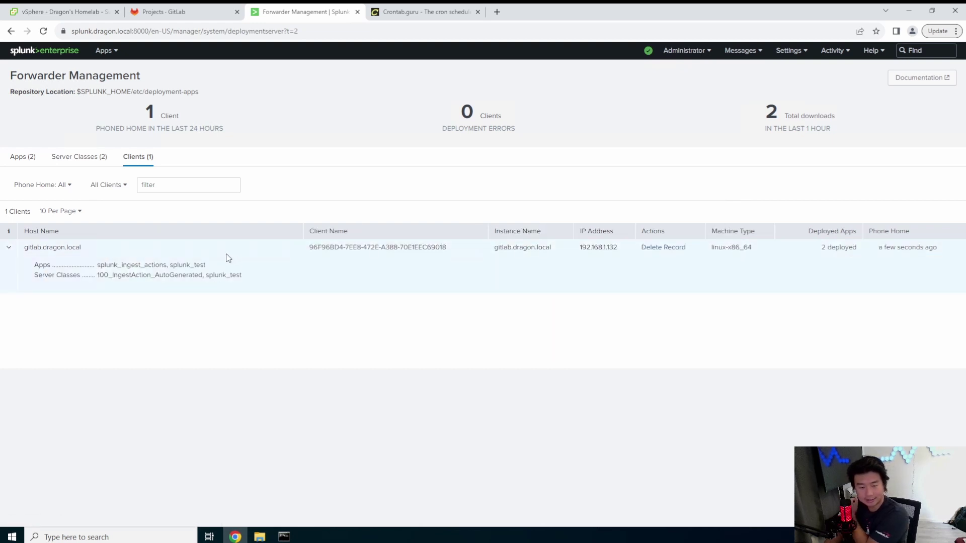
pyautogui.doubleClick(194, 263)
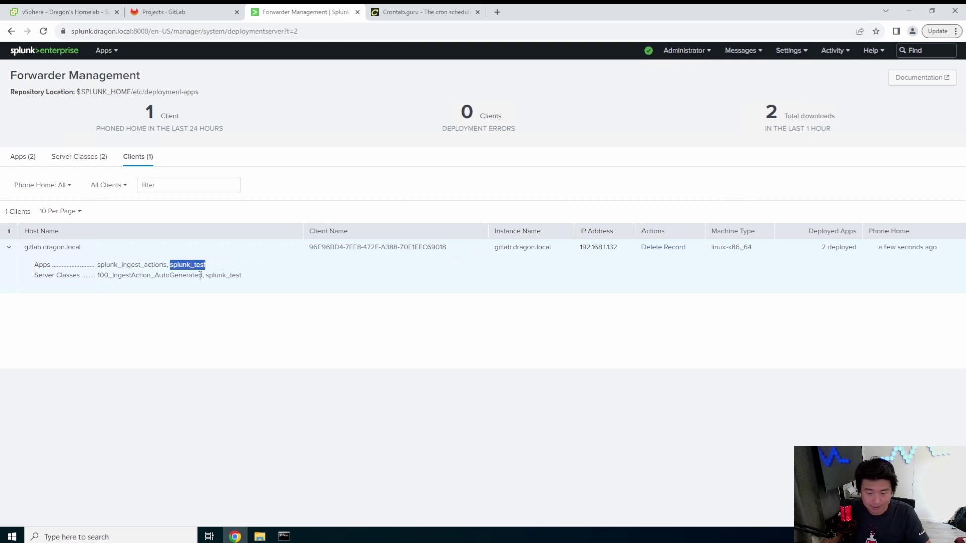
pyautogui.click(284, 537)
pyautogui.click(328, 490)
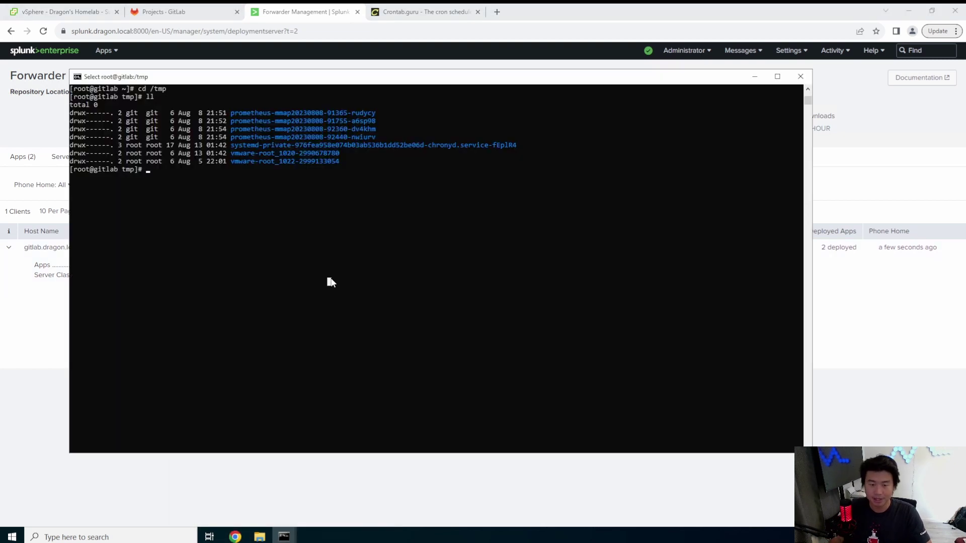
# - Switch to the splunkfwd user and list the apps in /opt/splunkforwarder/etc/apps
pyautogui.write('su - splunkfwd')
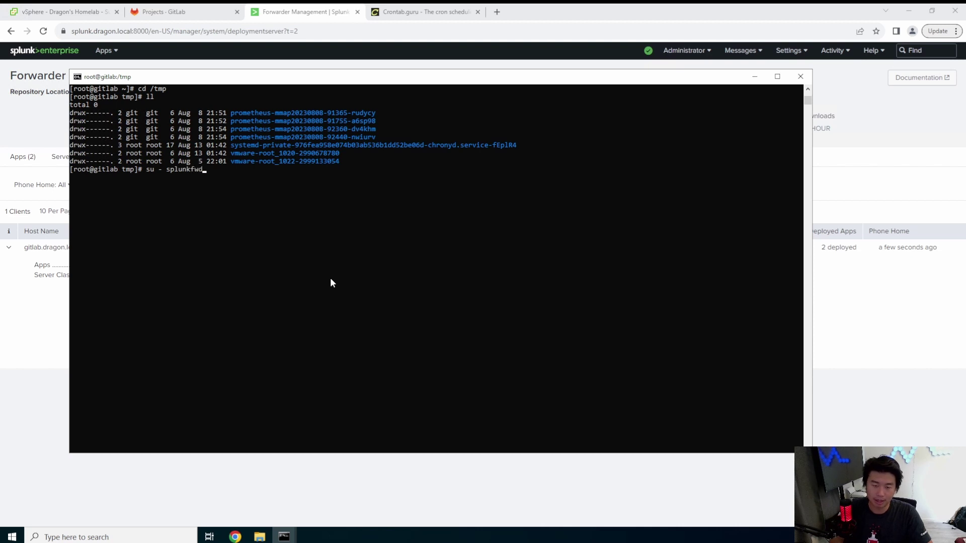
pyautogui.press('Return')
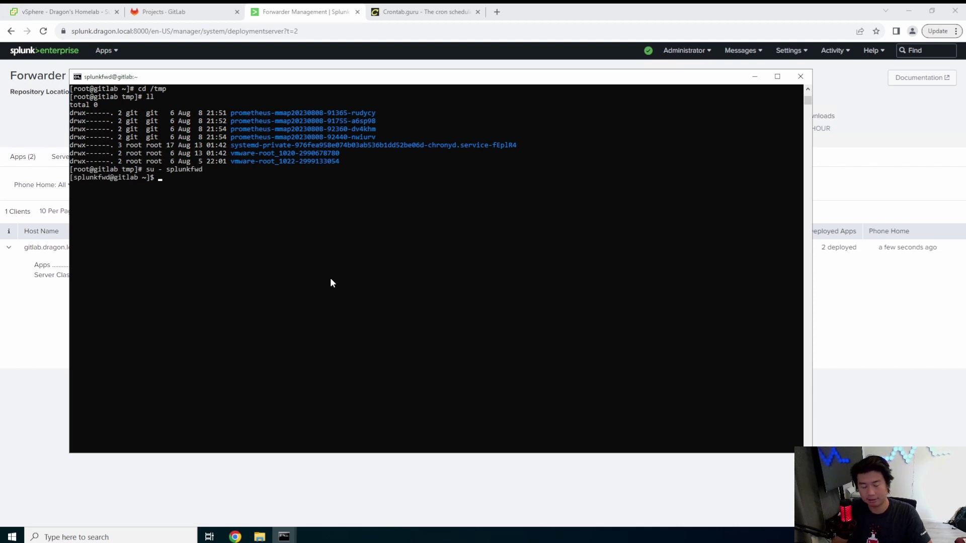
pyautogui.write('cd /opt/splunkforwarder/')
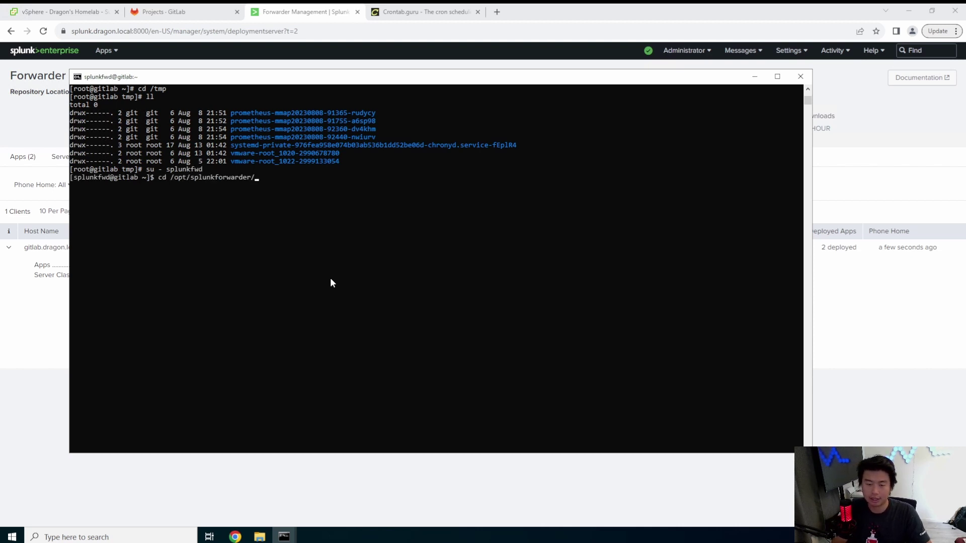
pyautogui.write('var/log/splunk/')
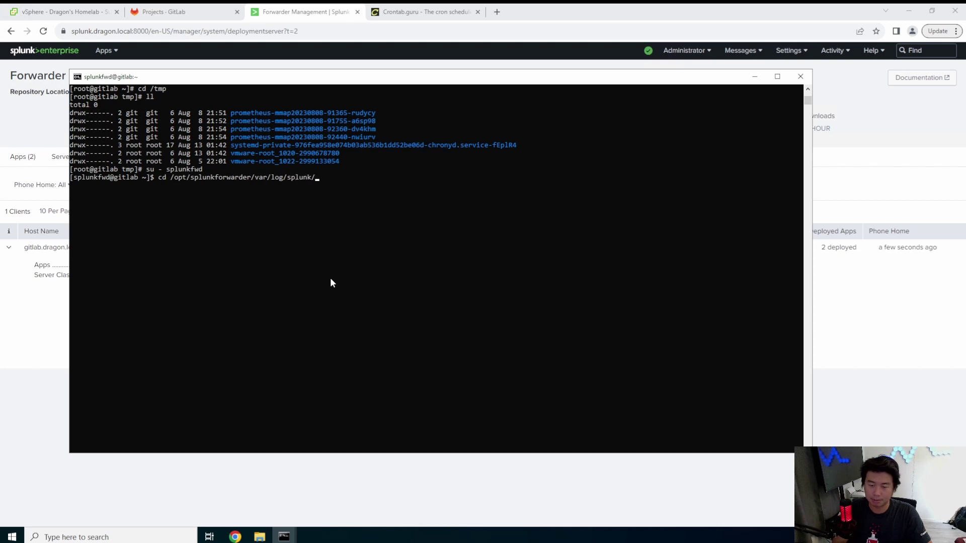
pyautogui.press('BackSpace')
pyautogui.press('BackSpace')
pyautogui.press('BackSpace')
pyautogui.press('BackSpace')
pyautogui.press('BackSpace')
pyautogui.press('BackSpace')
pyautogui.press('BackSpace')
pyautogui.press('BackSpace')
pyautogui.press('BackSpace')
pyautogui.press('BackSpace')
pyautogui.press('BackSpace')
pyautogui.press('BackSpace')
pyautogui.press('BackSpace')
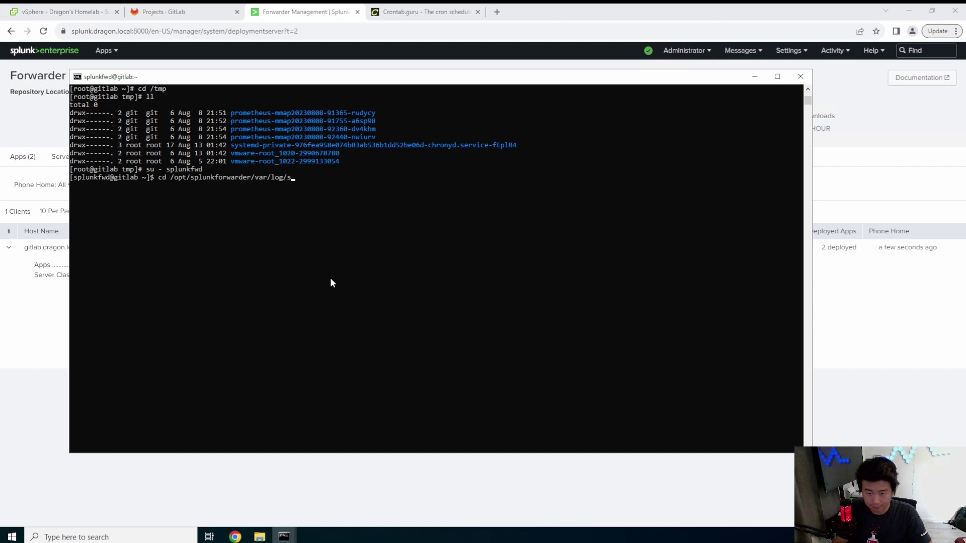
pyautogui.press('BackSpace')
pyautogui.press('BackSpace')
pyautogui.write('etc/apps/')
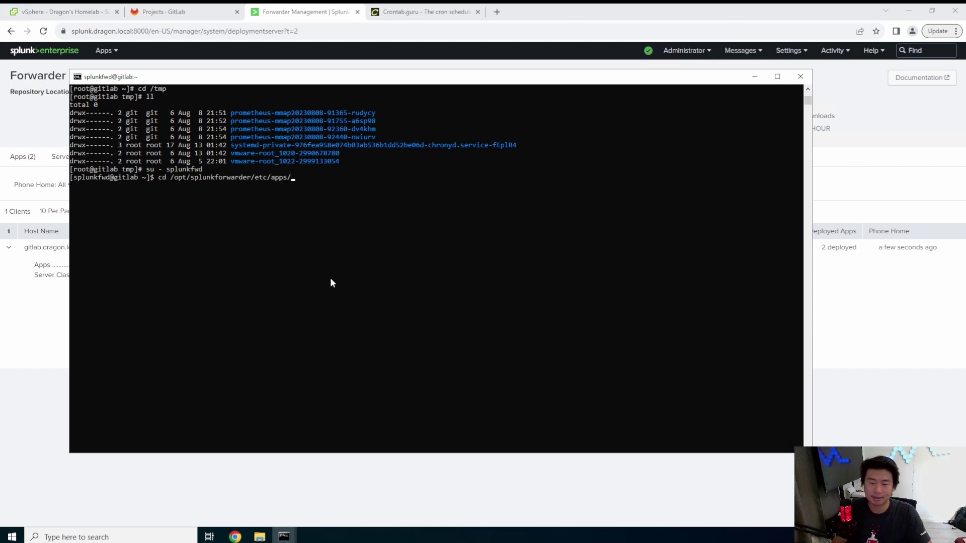
pyautogui.press('Return')
pyautogui.write('ls')
pyautogui.press('Return')
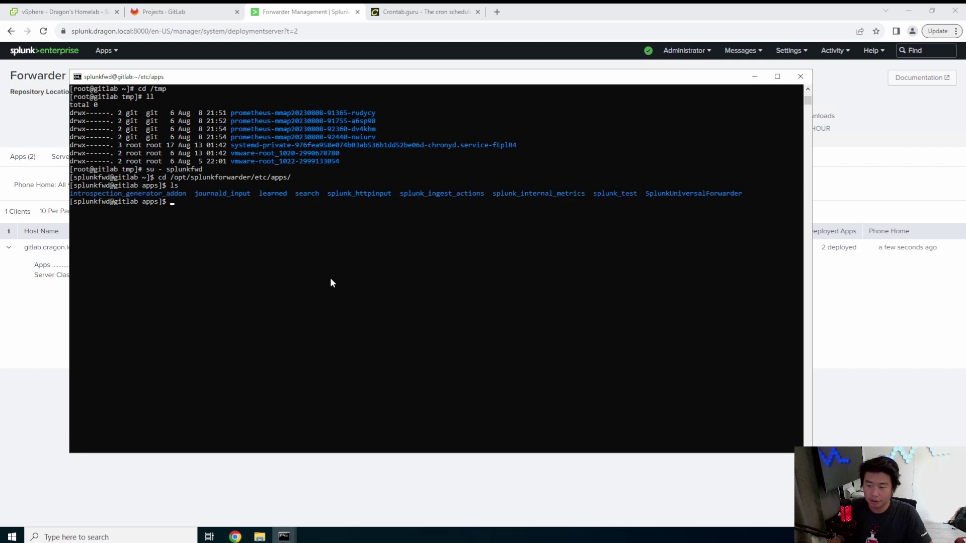
pyautogui.write('ll')
pyautogui.press('Return')
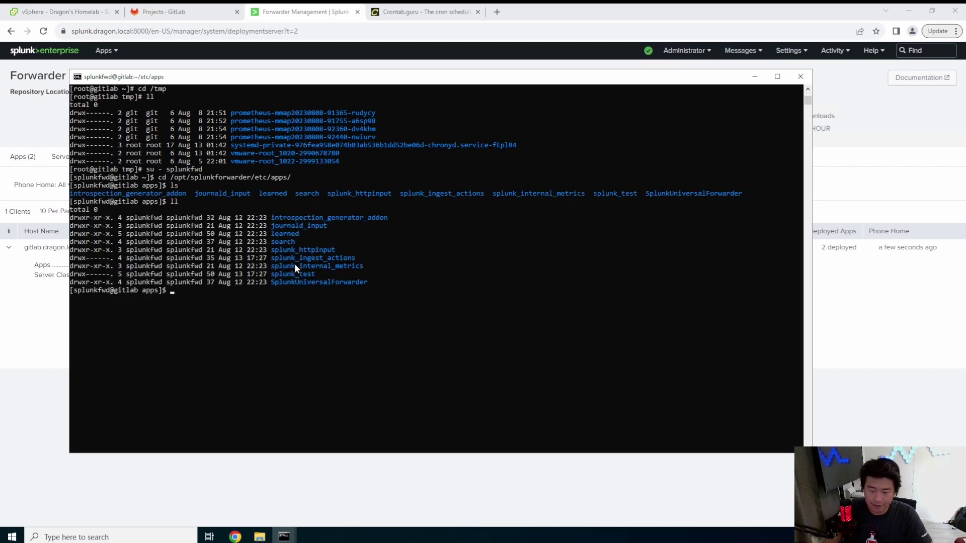
pyautogui.click(486, 275)
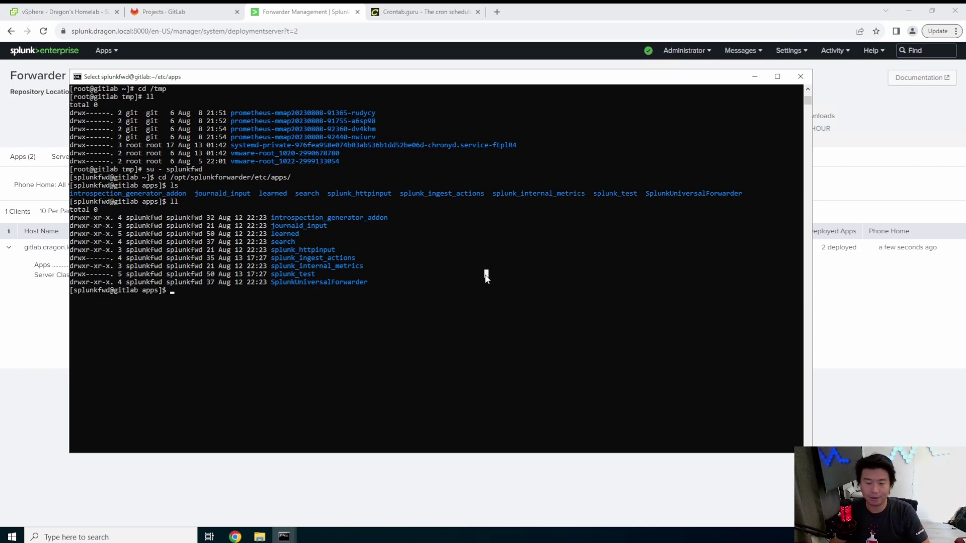
# - Go into splunk_test/default and print inputs.conf to confirm it sends /tmp/test.log to index test
pyautogui.write('cd splunk_')
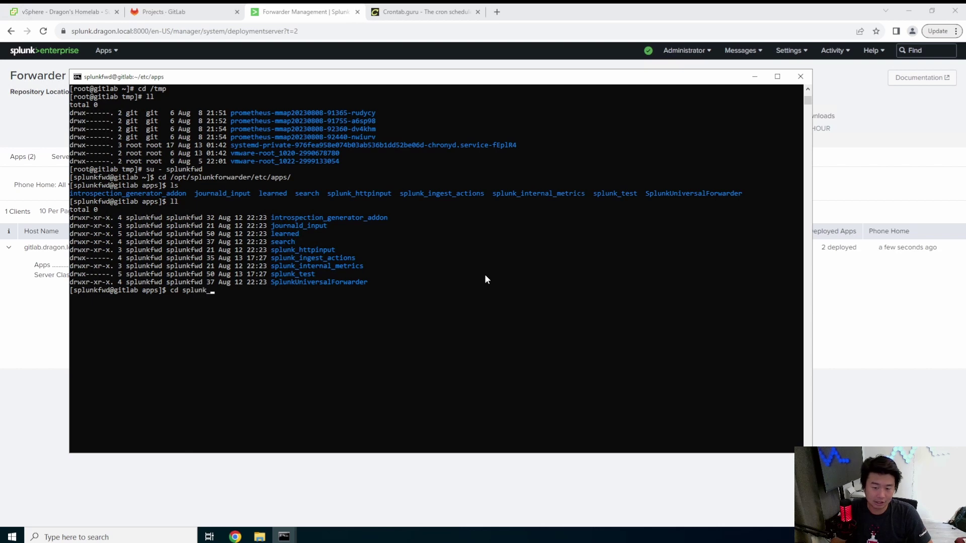
pyautogui.press('Return')
pyautogui.write('ls')
pyautogui.press('Return')
pyautogui.write('cd splunk_test/')
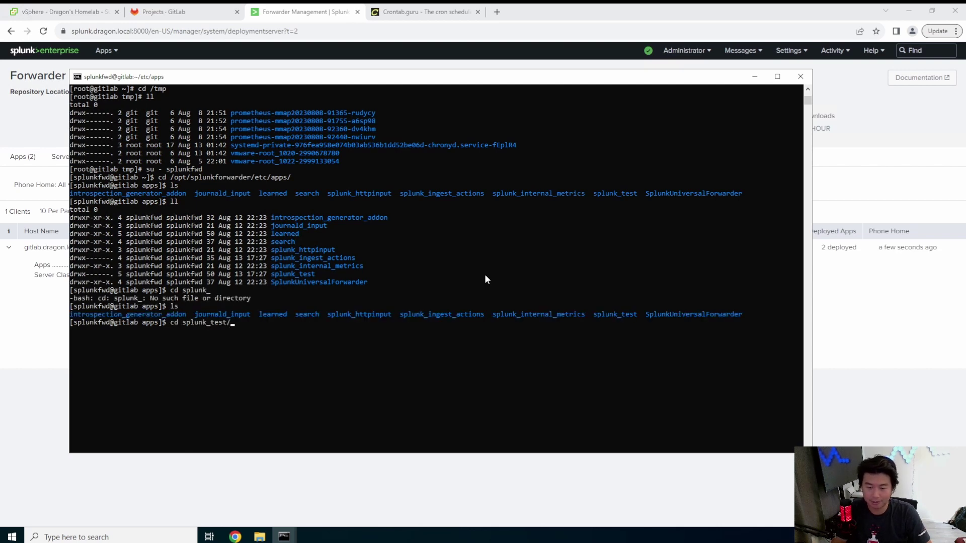
pyautogui.press('Return')
pyautogui.write('ls')
pyautogui.press('Return')
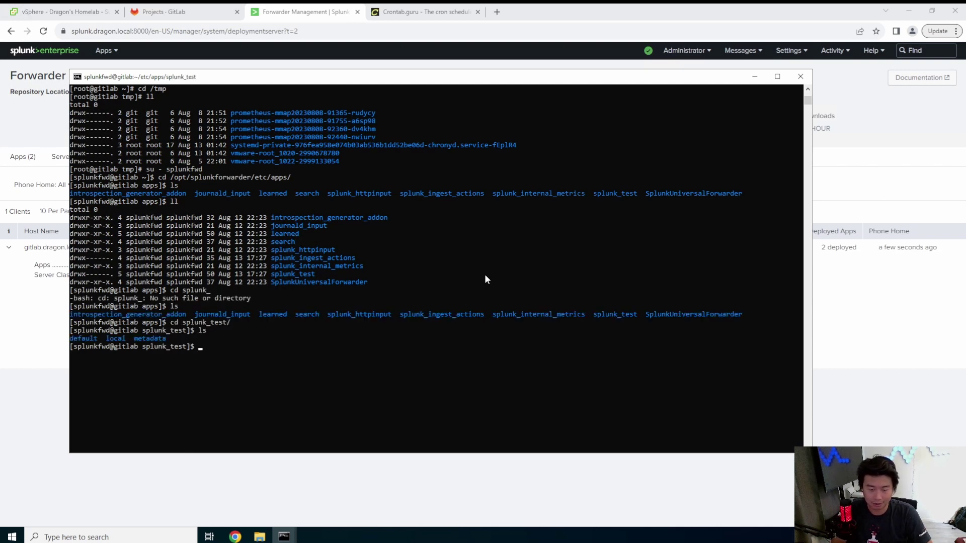
pyautogui.write('cd default/')
pyautogui.press('Return')
pyautogui.write('ls')
pyautogui.press('Return')
pyautogui.write('cat in')
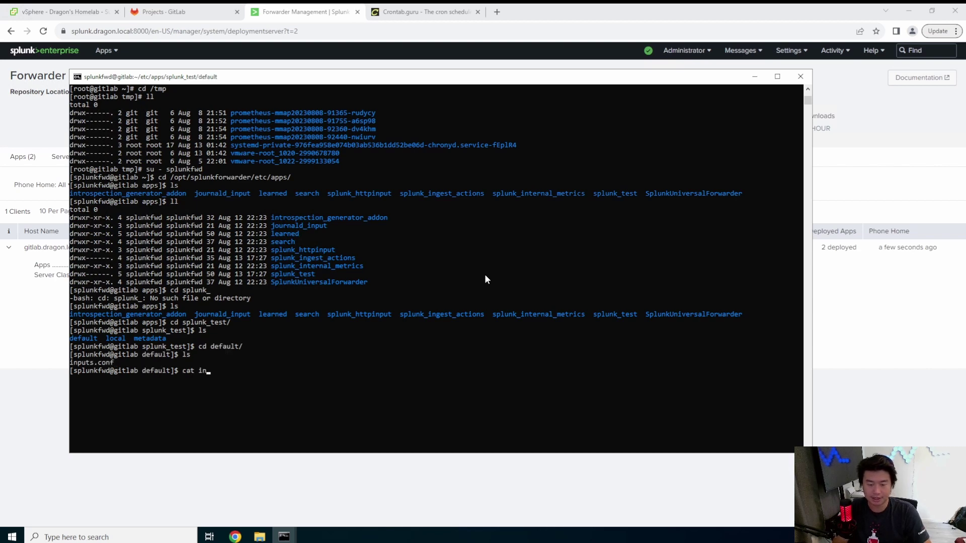
pyautogui.press('Tab')
pyautogui.press('Return')
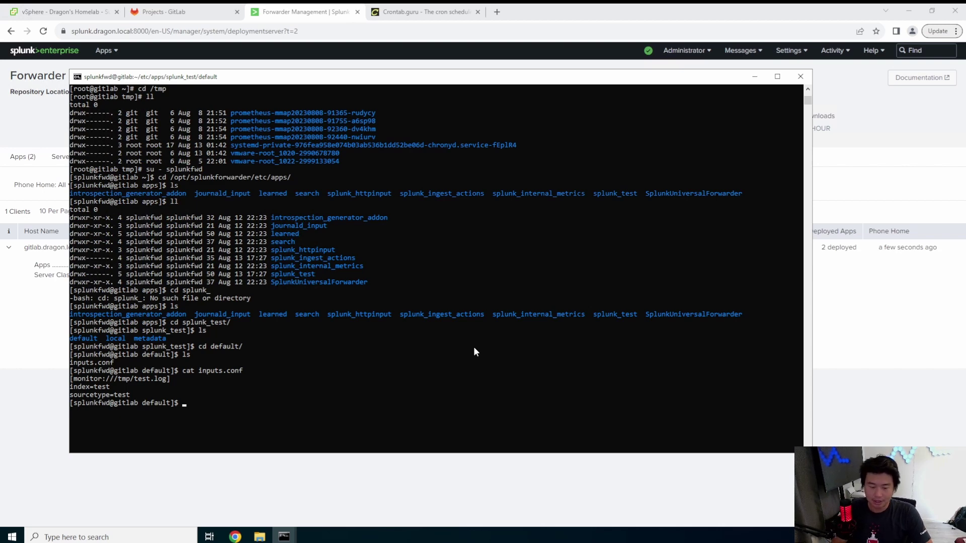
# - Log back out to root and print /tmp/test.log, showing the 'This is a test...' line
pyautogui.hotkey('ctrl', 'd')
pyautogui.write('l')
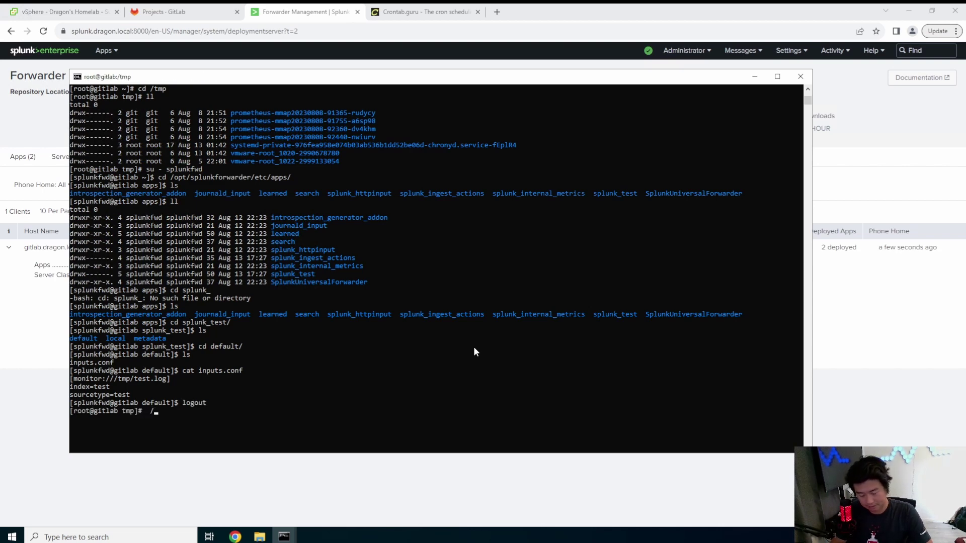
pyautogui.write('l /tmp/test.g')
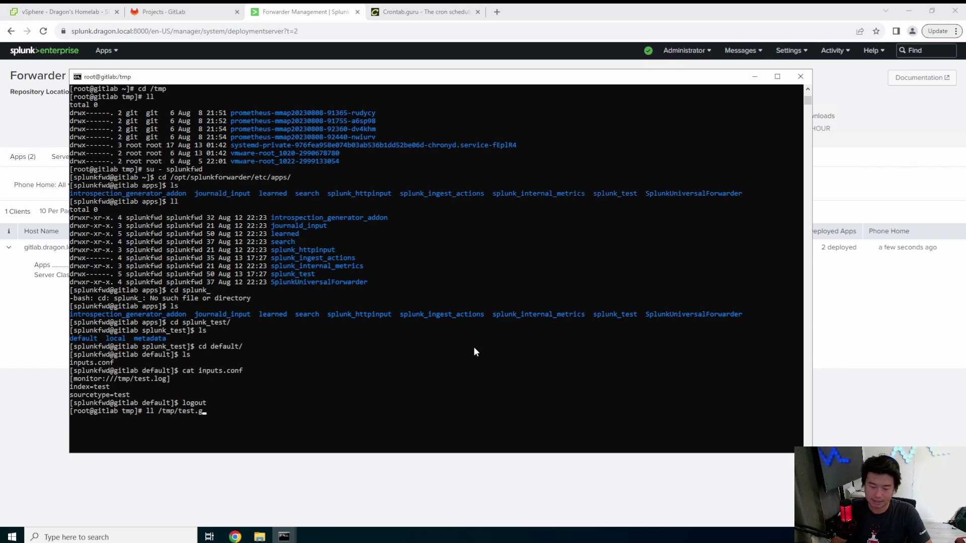
pyautogui.press('BackSpace')
pyautogui.write('log')
pyautogui.press('Return')
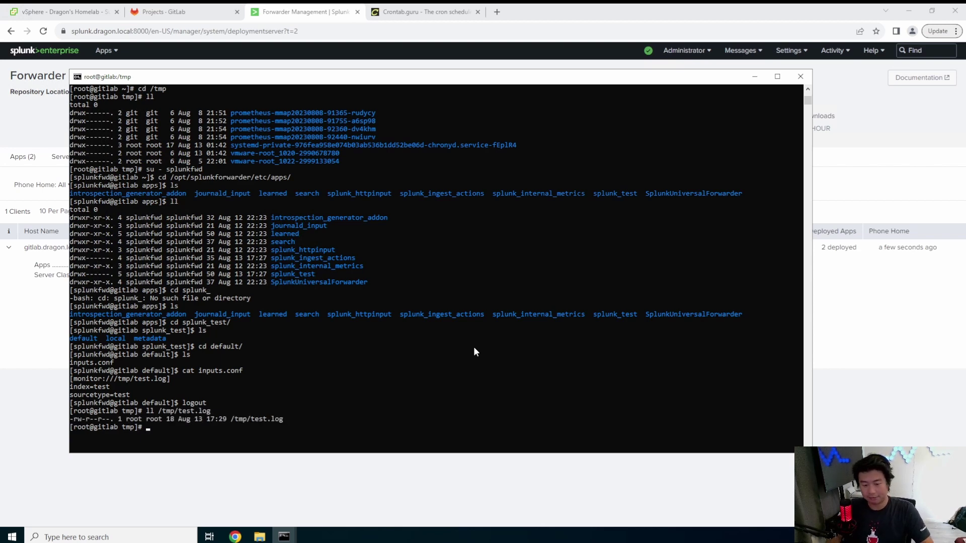
pyautogui.press('Up')
pyautogui.press('Home')
pyautogui.press('Delete')
pyautogui.press('Delete')
pyautogui.write('cat')
pyautogui.press('Return')
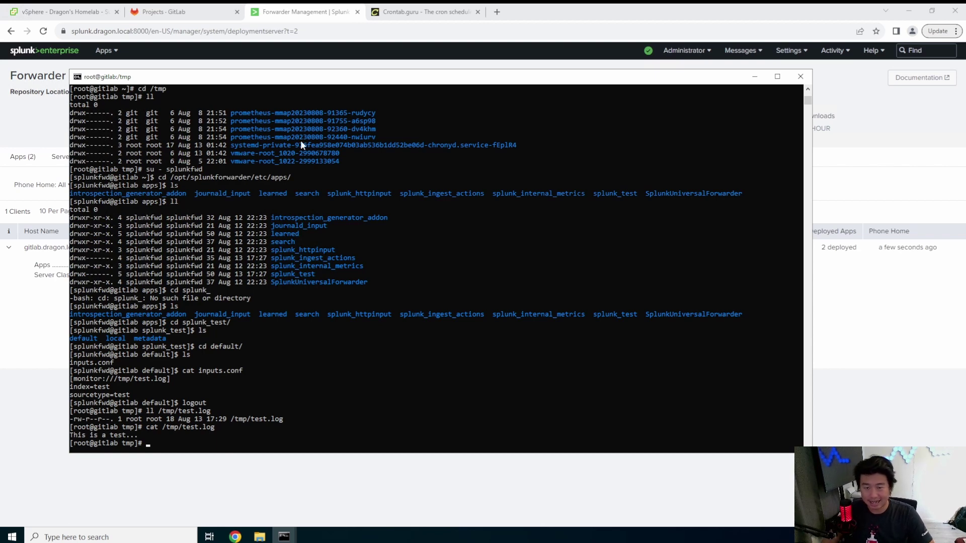
pyautogui.click(316, 14)
# - Open Splunk home in a new tab before Forwarder Management and launch Search & Reporting
pyautogui.rightClick(57, 51)
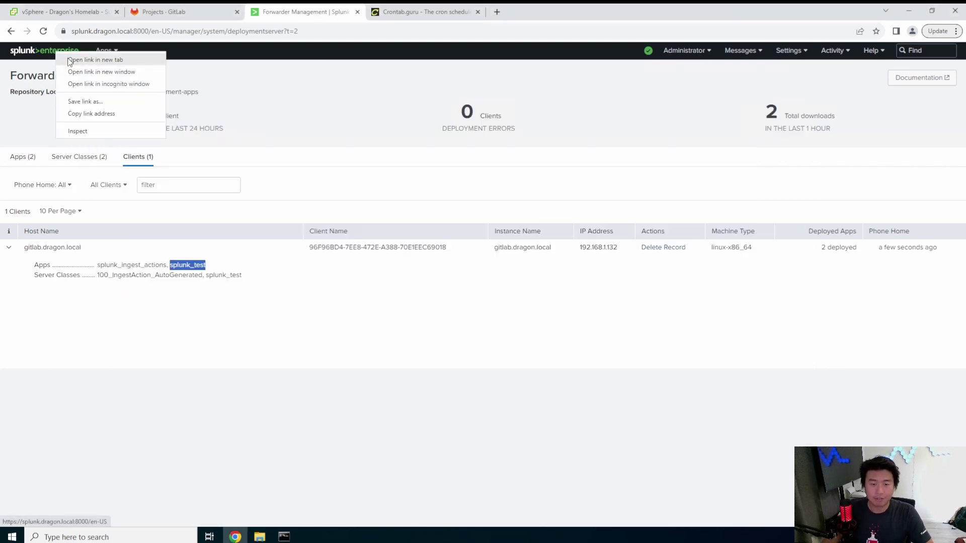
pyautogui.click(100, 60)
pyautogui.moveTo(394, 13); pyautogui.dragTo(287, 15)
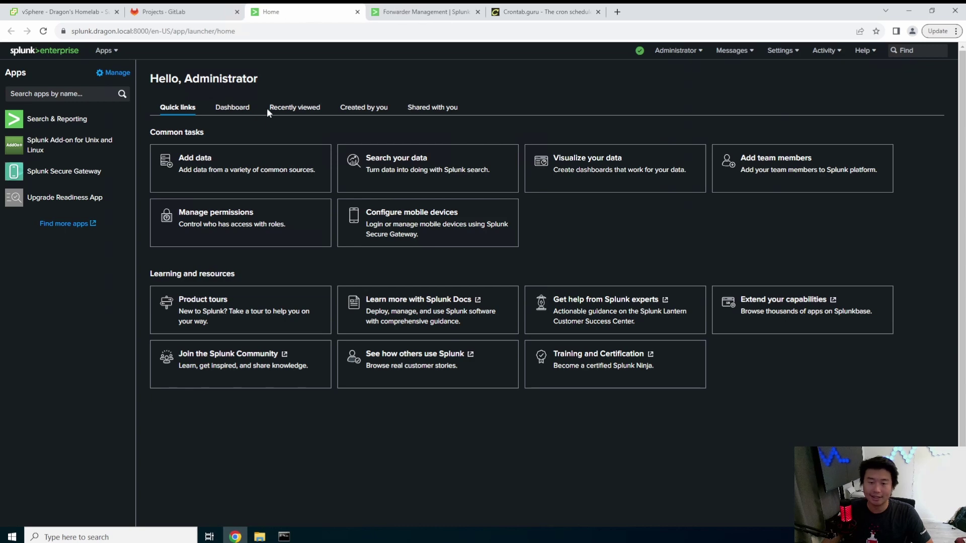
pyautogui.click(75, 119)
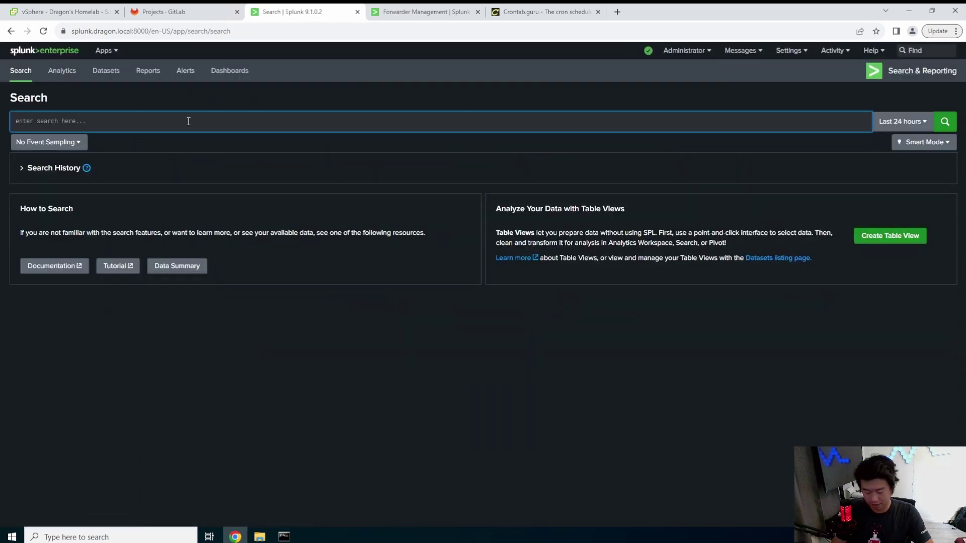
# - Search index=test to get the one 'This is a test...' event, then return to the gitlab terminal
pyautogui.write('index=test')
pyautogui.press('Return')
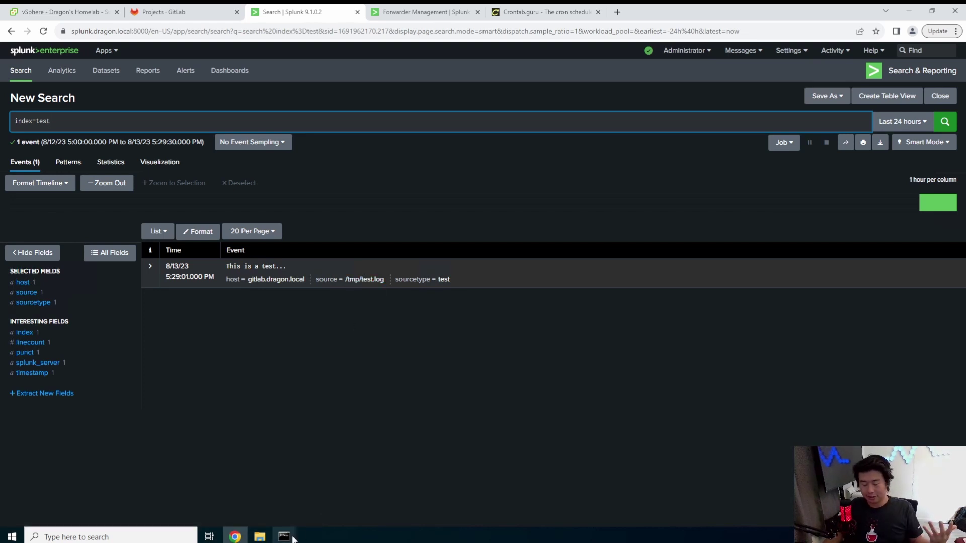
pyautogui.moveTo(293, 540)
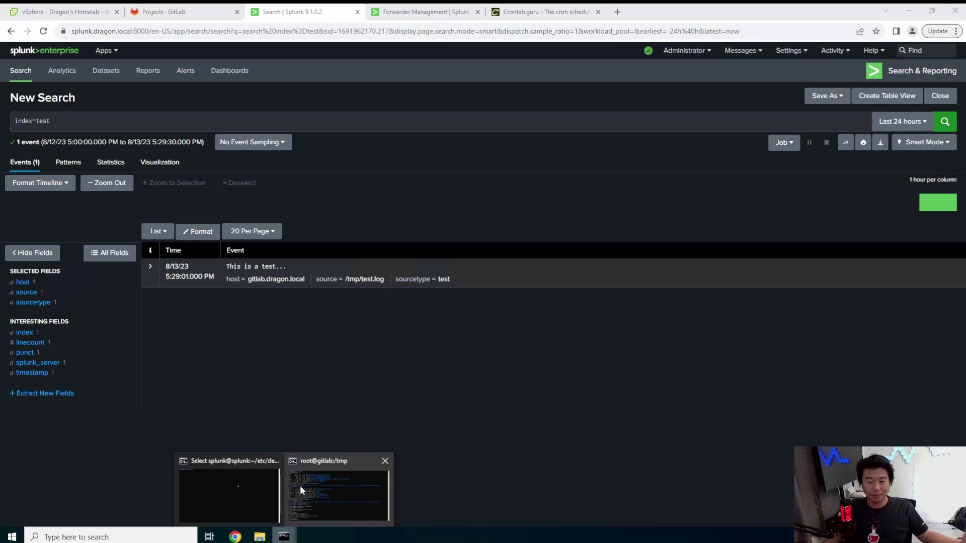
pyautogui.click(326, 480)
# - Follow /tmp/test.log with tail -f until a second 'This is a test...' line appears, then stop with Ctrl+C
pyautogui.write('cat /tmp/test.log')
pyautogui.press('Home')
pyautogui.press('Delete')
pyautogui.press('Delete')
pyautogui.press('Delete')
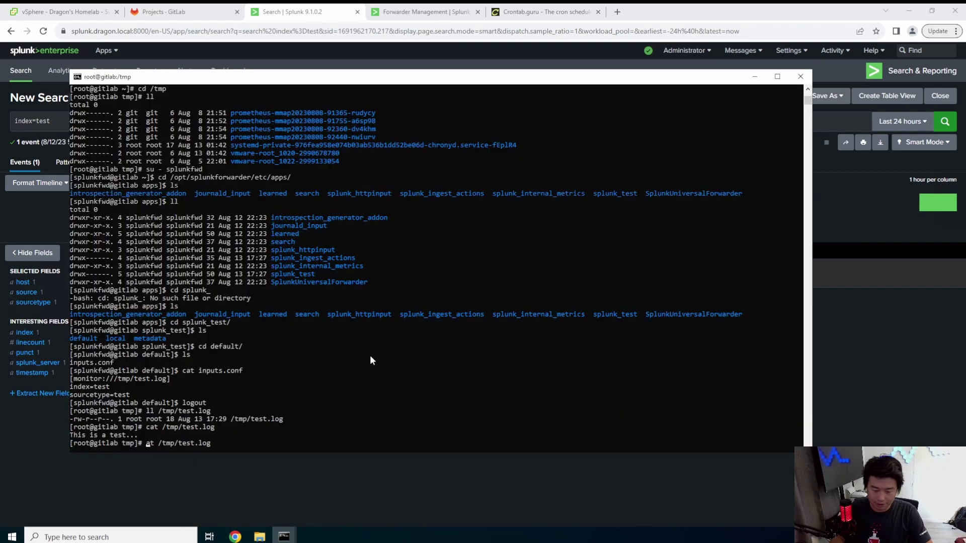
pyautogui.write('tail -f')
pyautogui.press('Return')
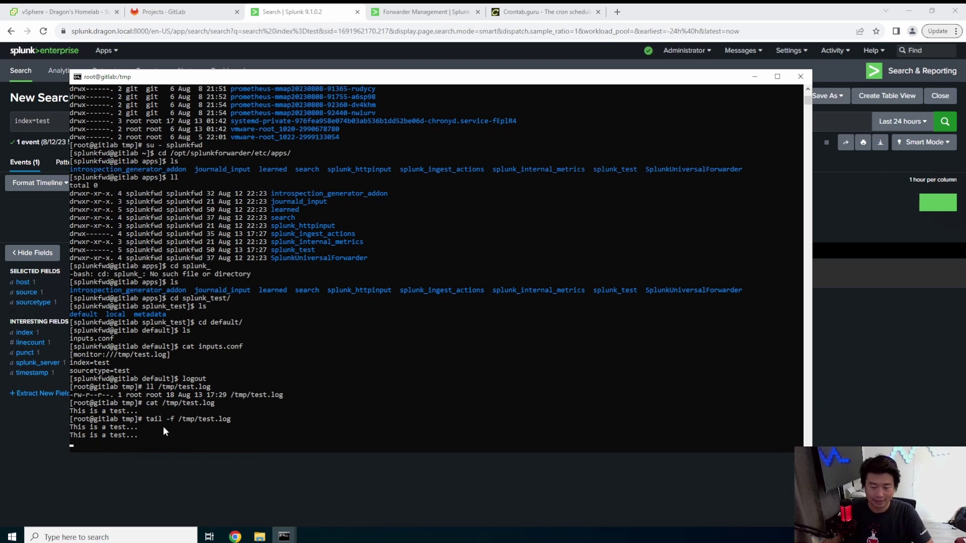
pyautogui.hotkey('ctrl', 'c')
# - Rerun the index=test search to show two events, including the new 5:30:01 one
pyautogui.click(876, 325)
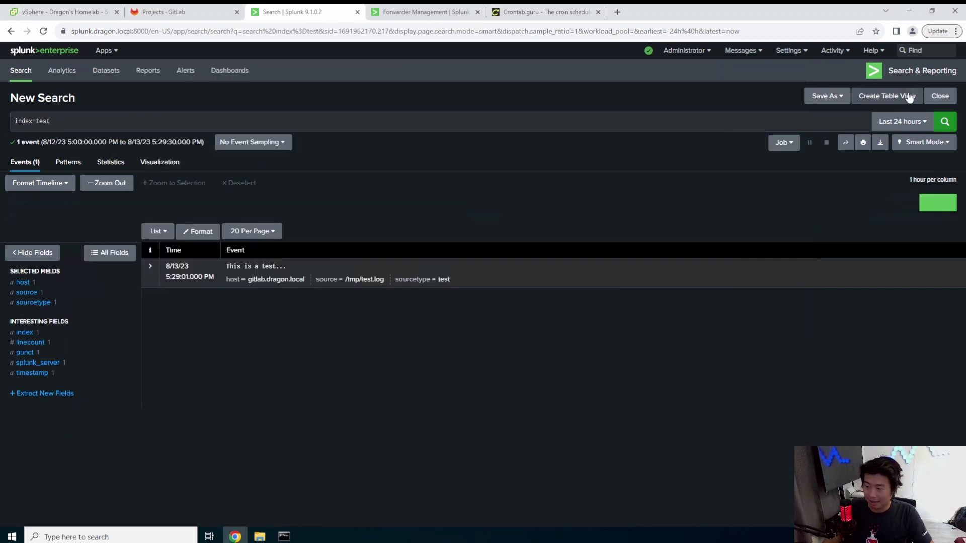
pyautogui.click(945, 122)
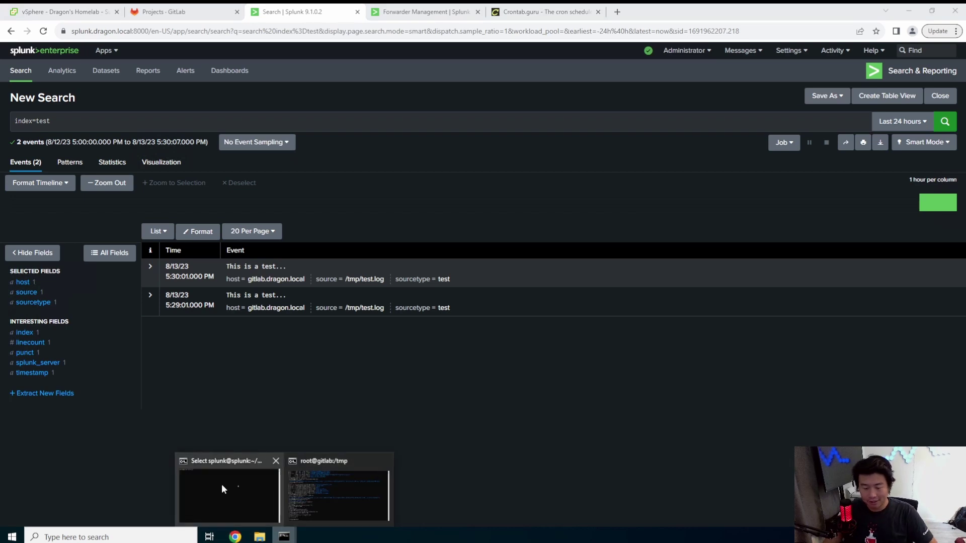
pyautogui.click(237, 486)
pyautogui.moveTo(284, 536)
pyautogui.click(342, 480)
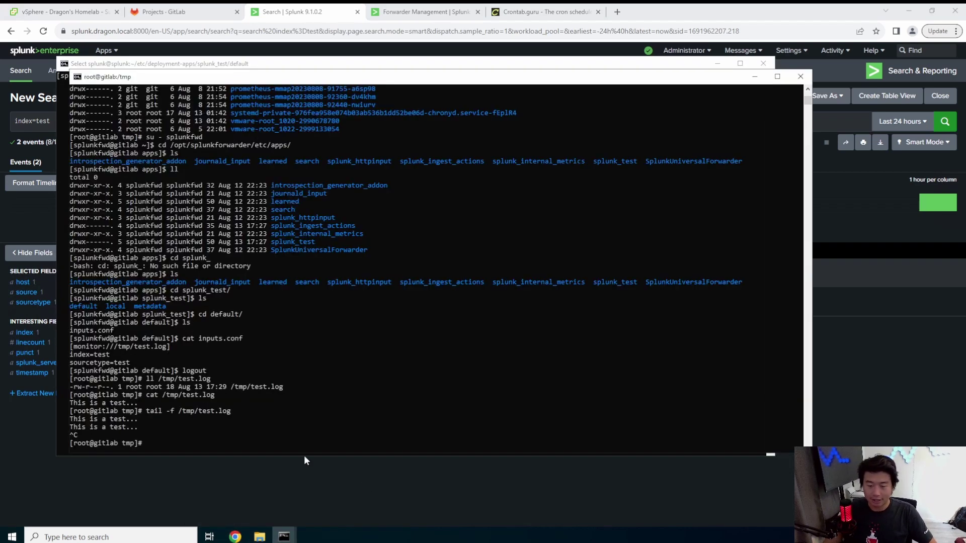
pyautogui.moveTo(165, 346); pyautogui.dragTo(69, 347)
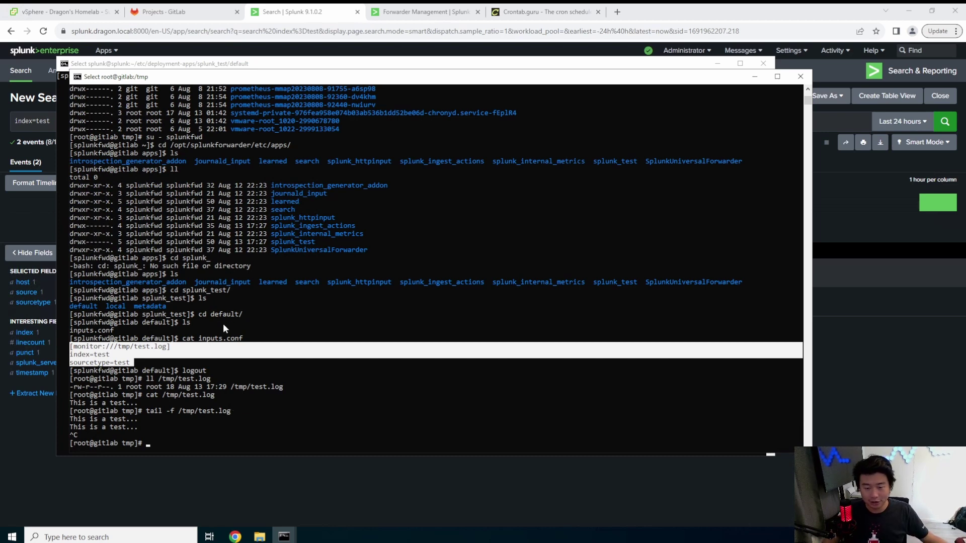
pyautogui.click(47, 121)
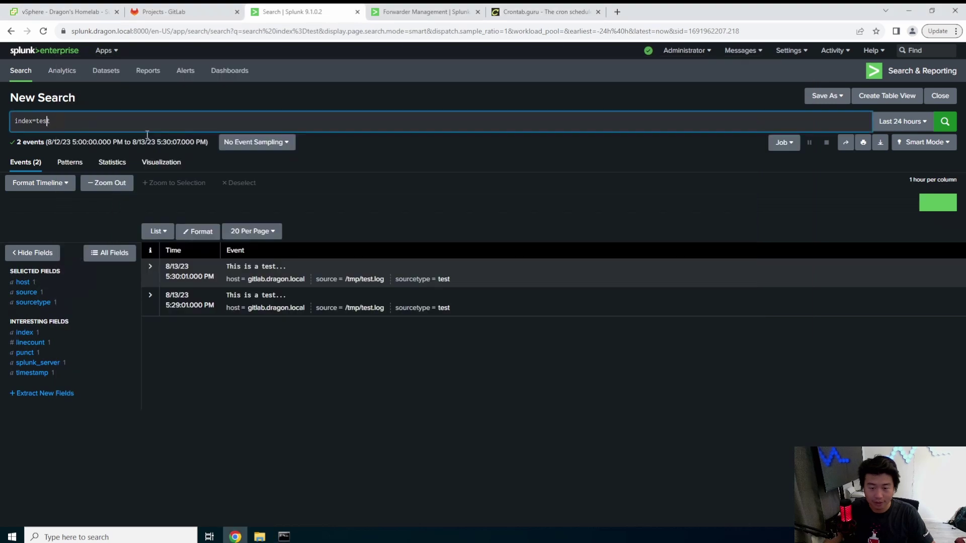